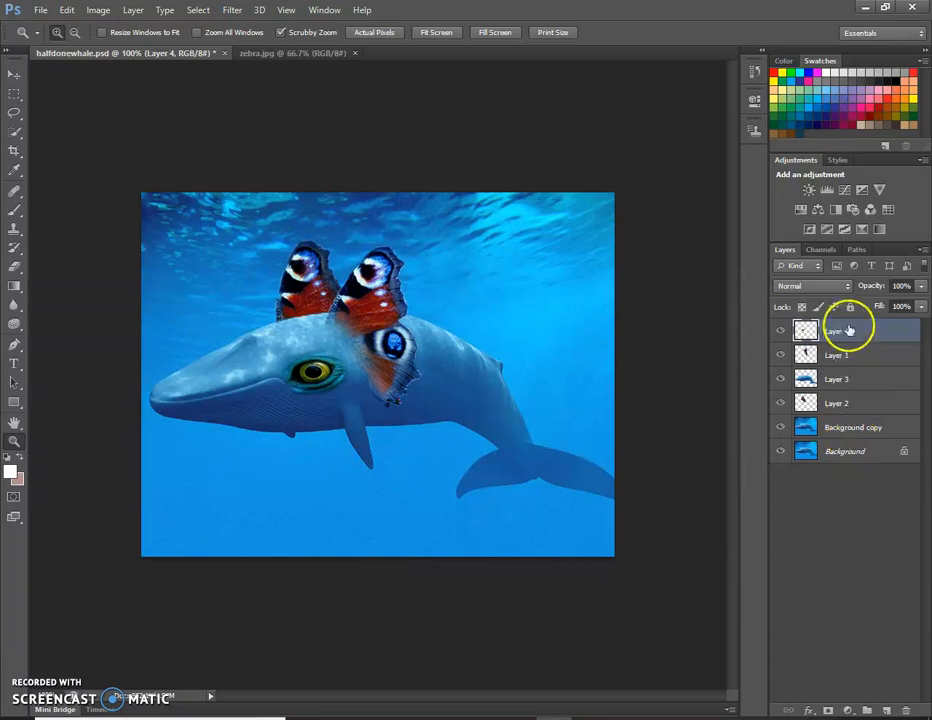
Merge Layer 4, Layer 1, Layer 3 and Layer 2 down one by one into the Background copy layer
{"action": "left_click_drag", "start_coordinate": [356, 343], "coordinate": [431, 355]}
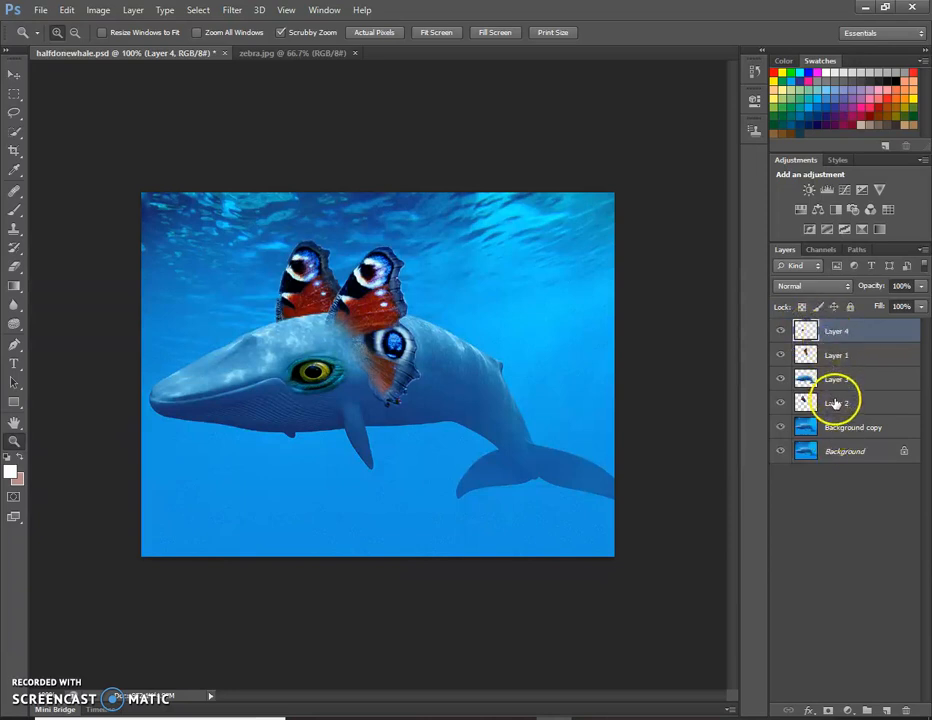
{"action": "right_click", "coordinate": [837, 333]}
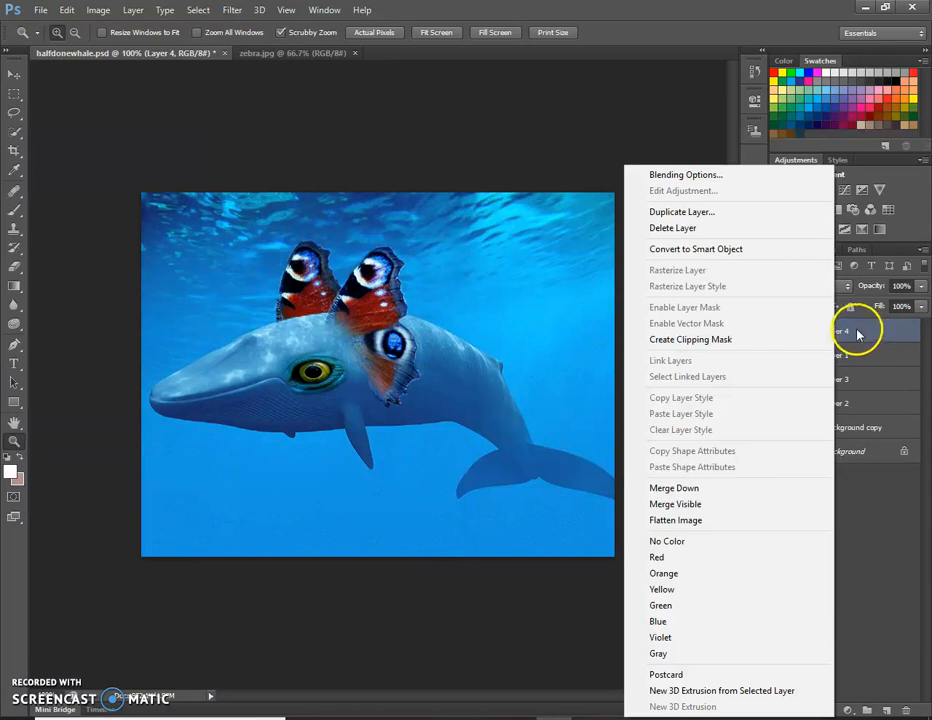
{"action": "left_click", "coordinate": [698, 489]}
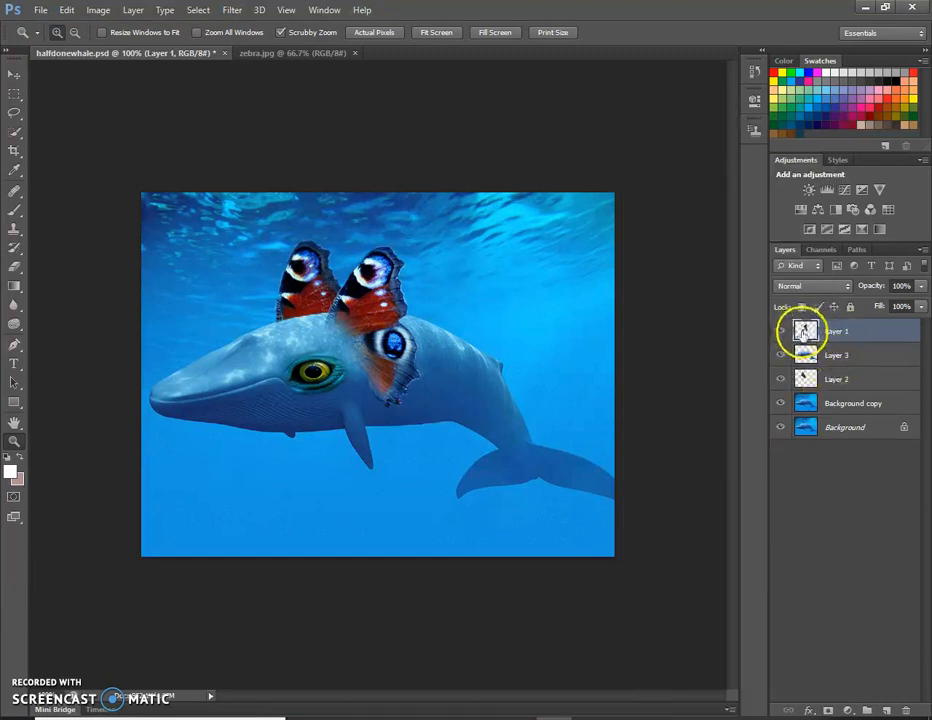
{"action": "right_click", "coordinate": [848, 338]}
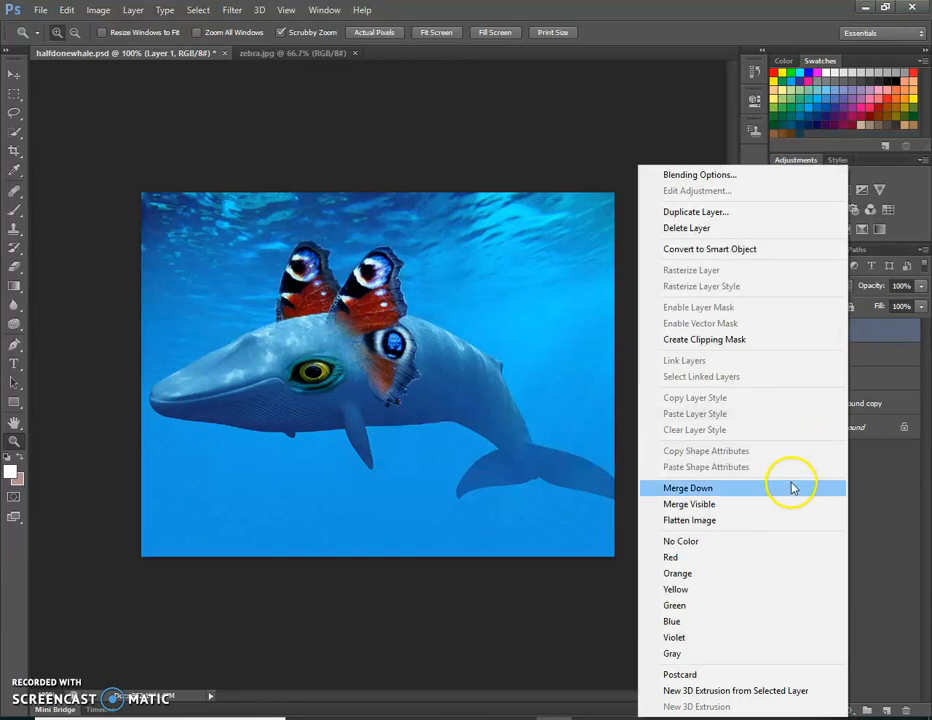
{"action": "left_click", "coordinate": [792, 488]}
{"action": "right_click", "coordinate": [832, 331]}
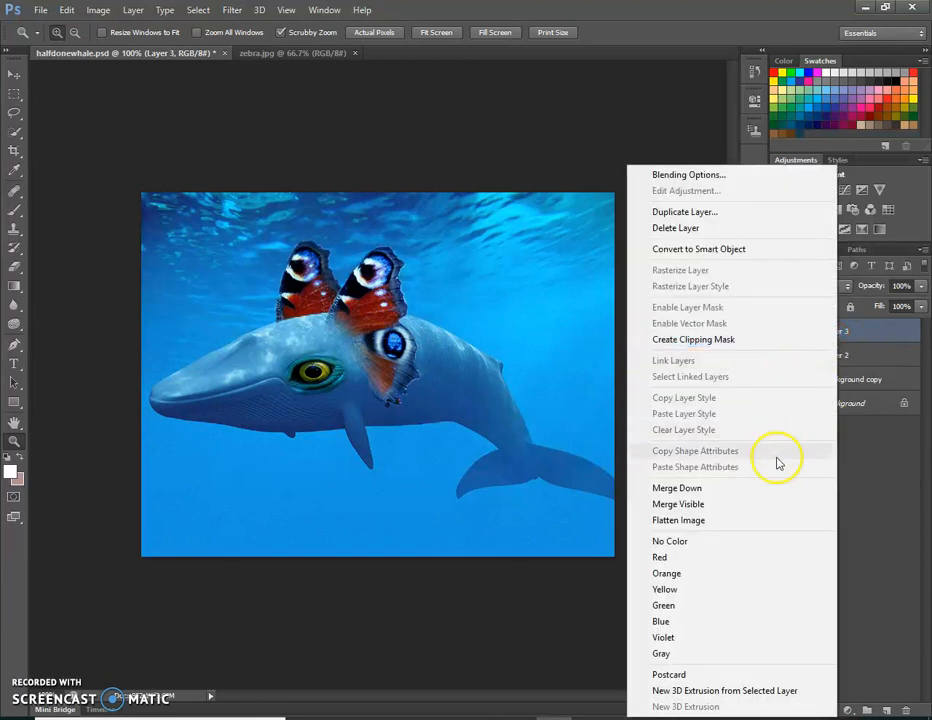
{"action": "left_click", "coordinate": [773, 489]}
{"action": "right_click", "coordinate": [838, 331]}
{"action": "left_click", "coordinate": [776, 489]}
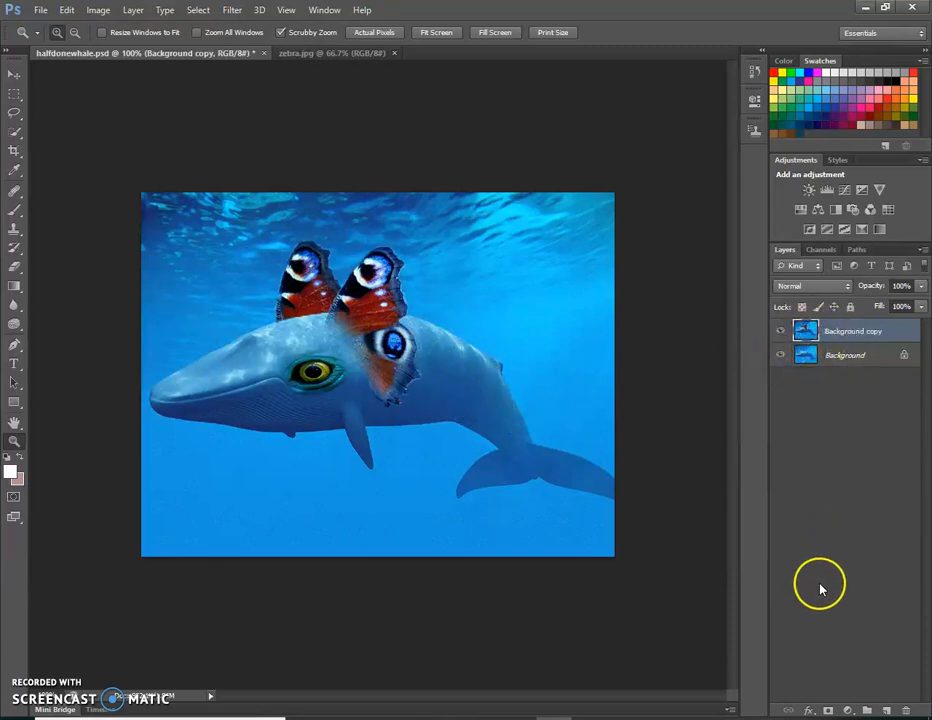
Bring zebra.jpg to the front and activate the Clone Stamp tool
{"action": "left_click", "coordinate": [327, 54]}
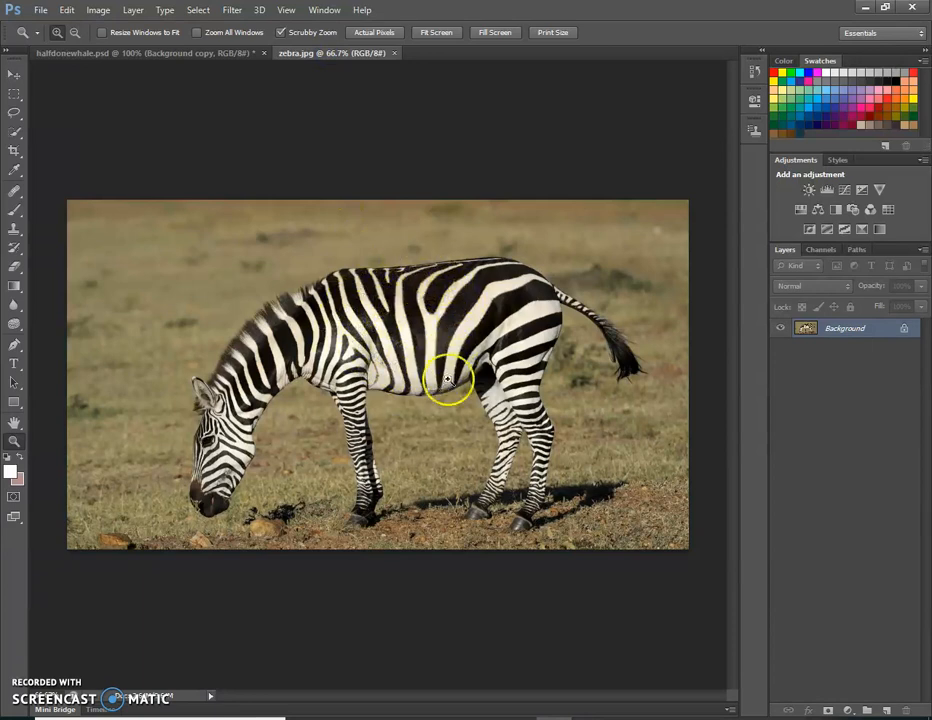
{"action": "left_click", "coordinate": [192, 54]}
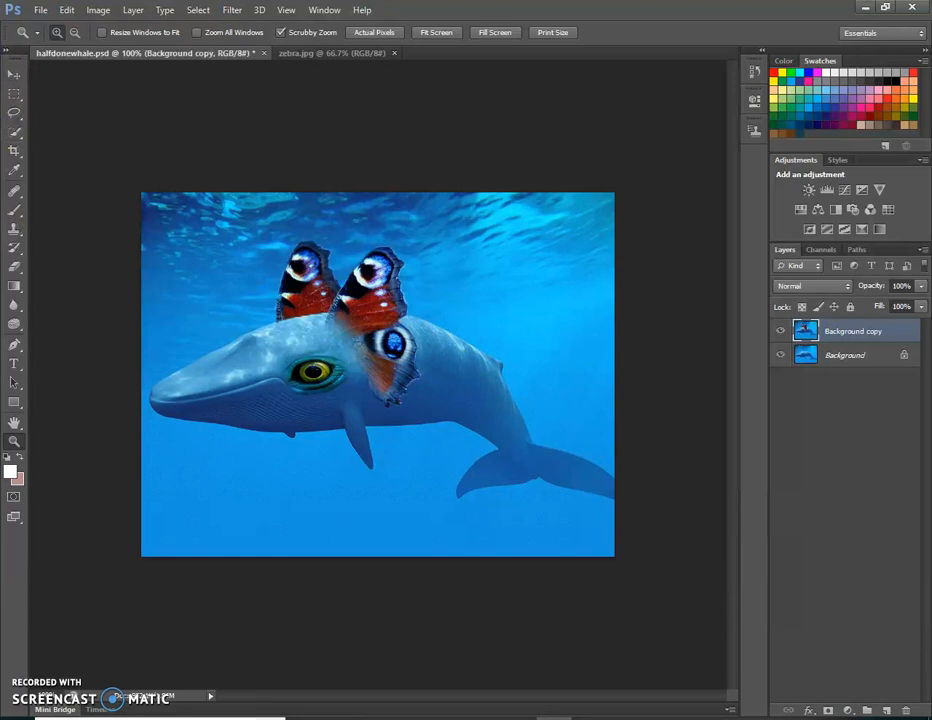
{"action": "left_click", "coordinate": [349, 52]}
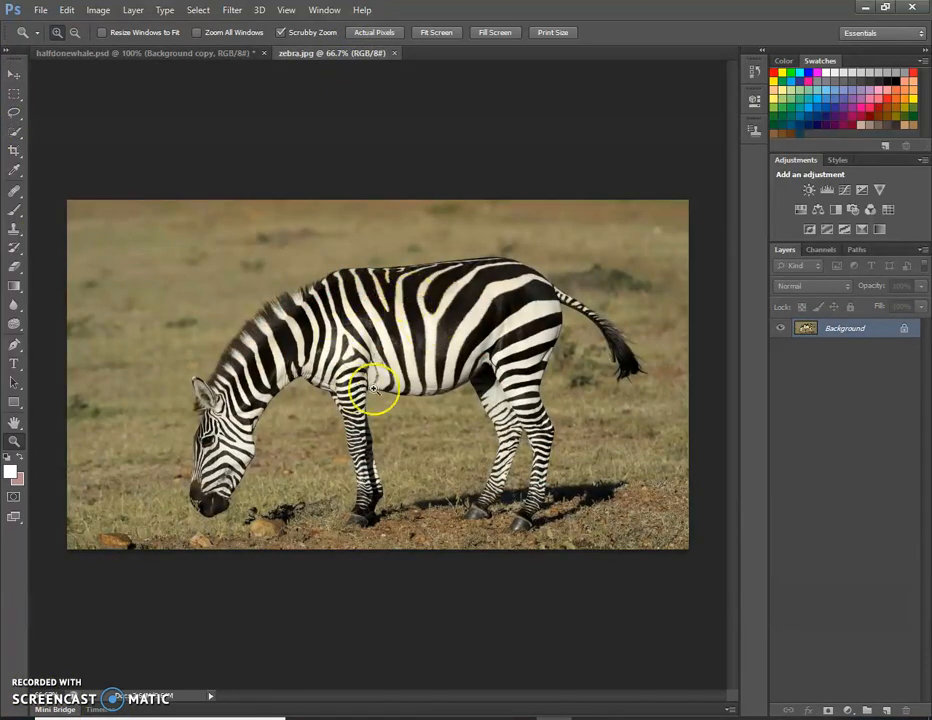
{"action": "left_click", "coordinate": [17, 236]}
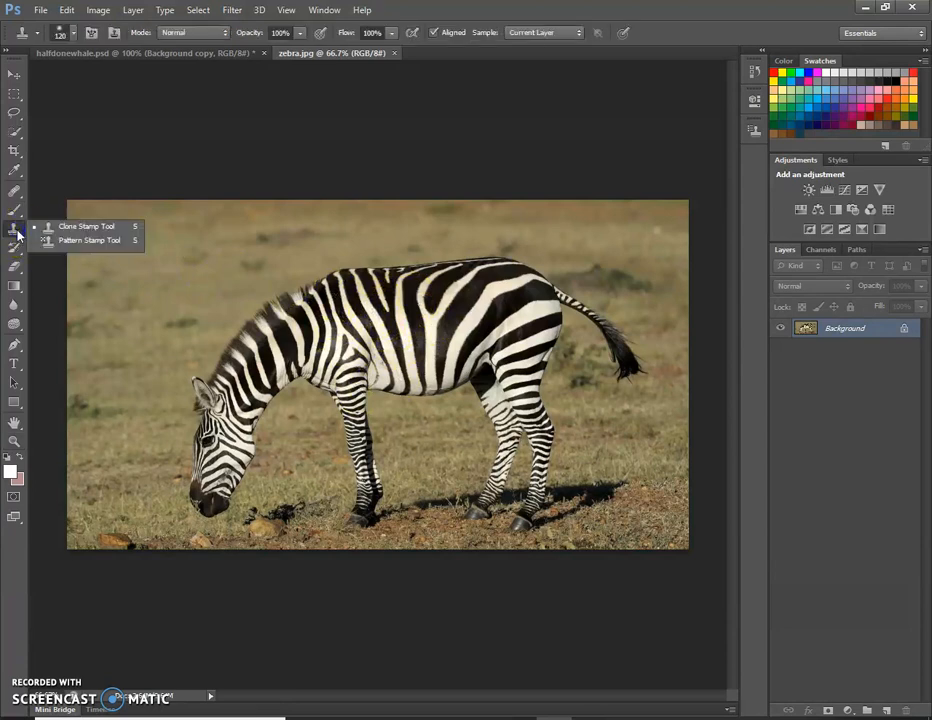
{"action": "left_click", "coordinate": [13, 231]}
{"action": "left_click", "coordinate": [73, 232]}
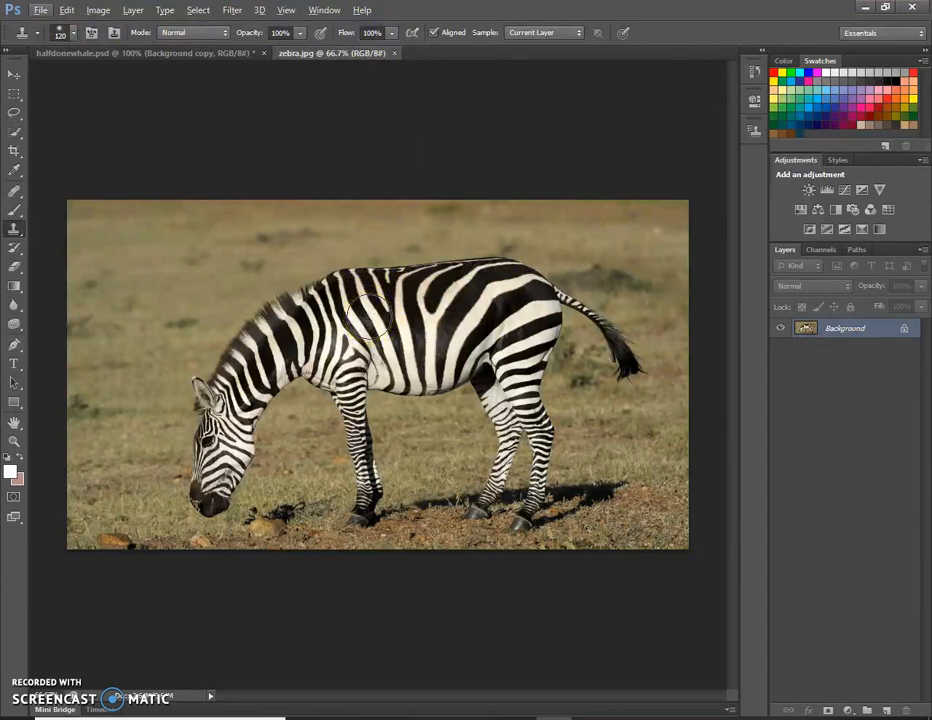
Sample stripes from the zebra's body and clone them onto the grass above its head and neck
{"action": "mouse_move", "coordinate": [365, 320]}
{"action": "left_mouse_down"}
{"action": "mouse_move", "coordinate": [358, 264]}
{"action": "mouse_move", "coordinate": [273, 243]}
{"action": "mouse_move", "coordinate": [252, 254]}
{"action": "mouse_move", "coordinate": [221, 246]}
{"action": "mouse_move", "coordinate": [196, 275]}
{"action": "mouse_move", "coordinate": [177, 266]}
{"action": "mouse_move", "coordinate": [185, 262]}
{"action": "mouse_move", "coordinate": [182, 284]}
{"action": "left_mouse_up"}
{"action": "left_click", "coordinate": [360, 339], "text": "alt"}
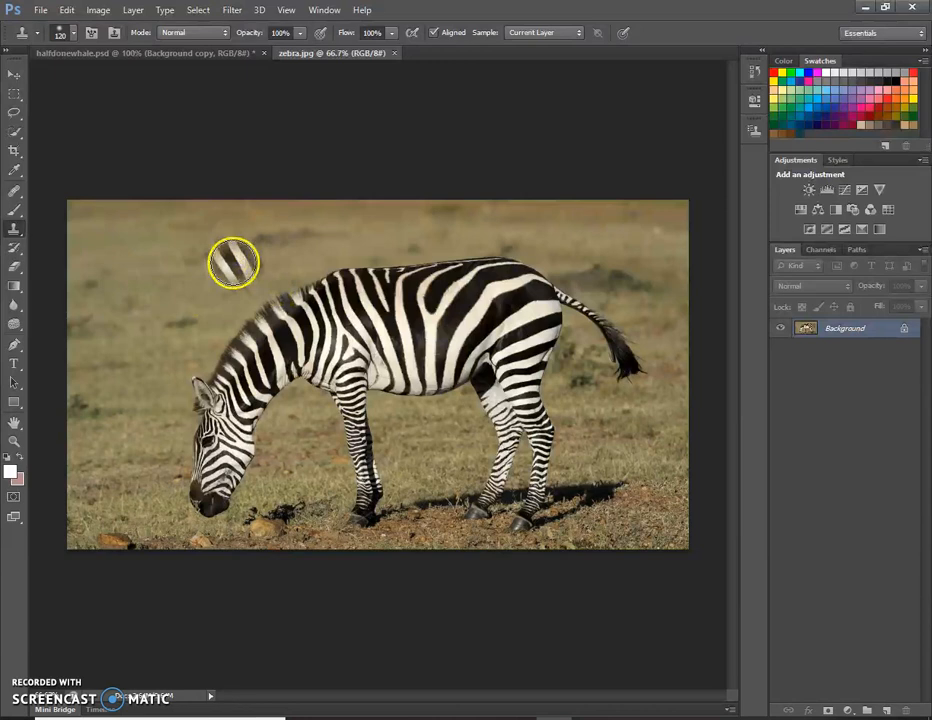
{"action": "left_click", "coordinate": [155, 272]}
{"action": "left_click", "coordinate": [214, 252]}
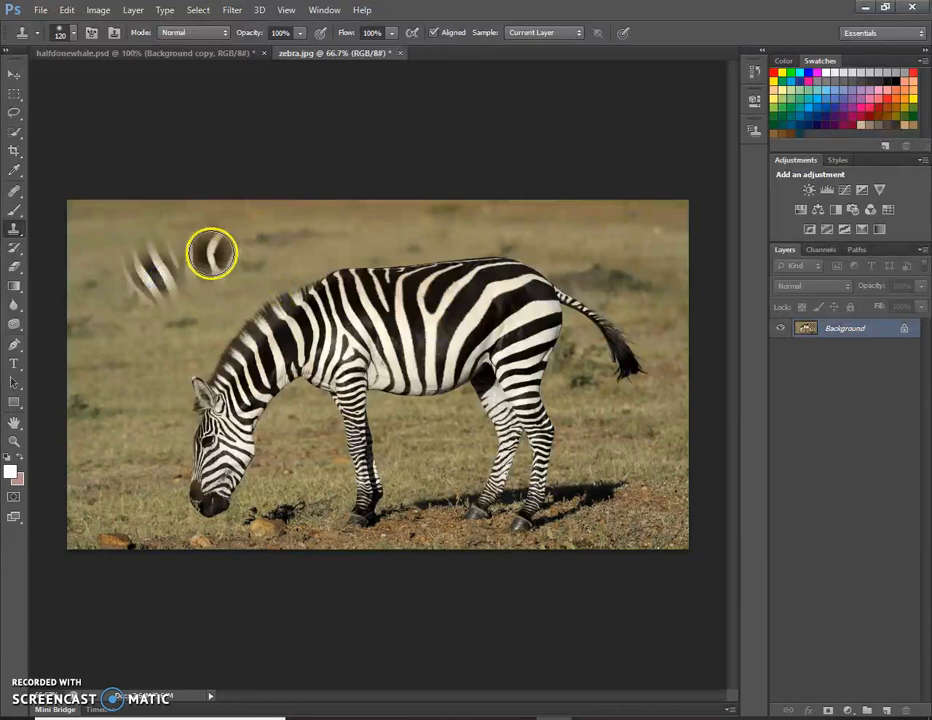
{"action": "left_click", "coordinate": [191, 313]}
{"action": "mouse_move", "coordinate": [191, 313]}
{"action": "left_mouse_down"}
{"action": "mouse_move", "coordinate": [236, 253]}
{"action": "mouse_move", "coordinate": [204, 312]}
{"action": "mouse_move", "coordinate": [205, 265]}
{"action": "mouse_move", "coordinate": [253, 268]}
{"action": "left_mouse_up"}
{"action": "left_click", "coordinate": [253, 268]}
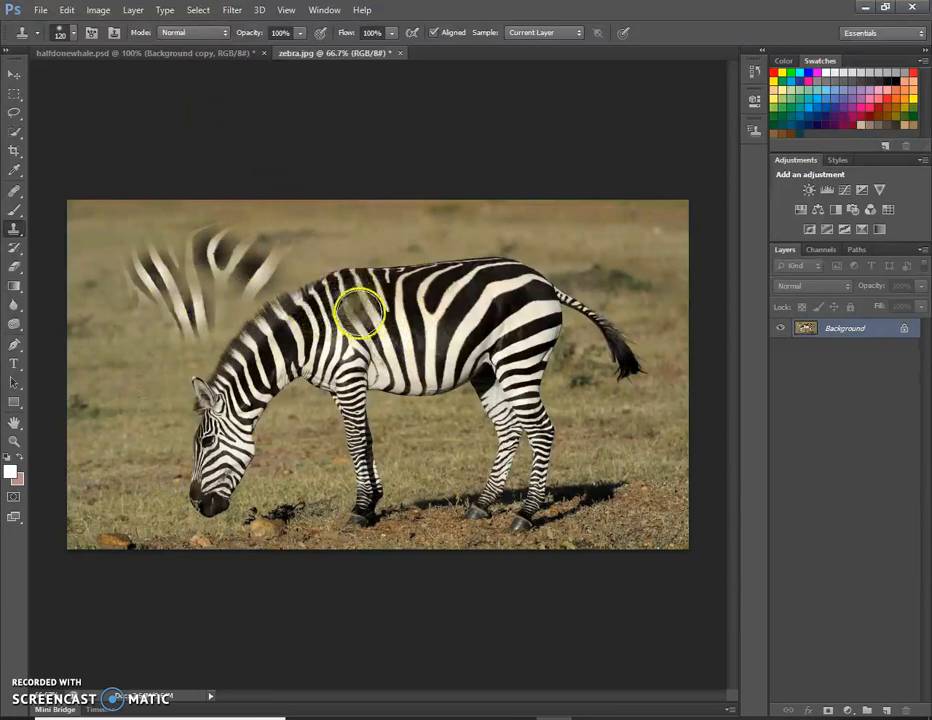
Set the clone brush to the soft round tip with 0% hardness and a size of 99 px
{"action": "left_click", "coordinate": [73, 33]}
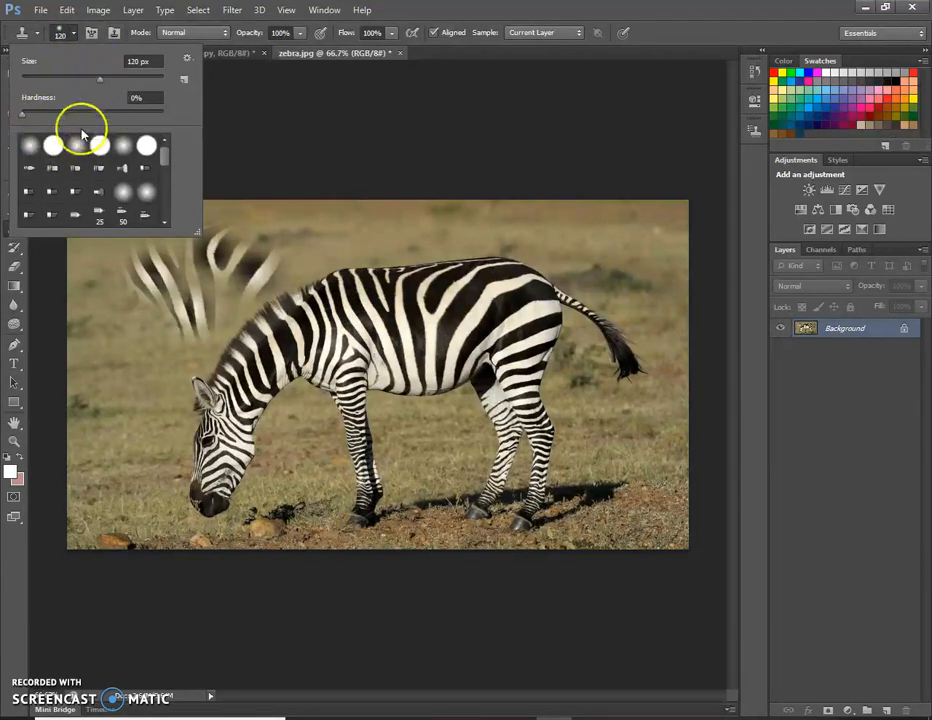
{"action": "left_click", "coordinate": [30, 148]}
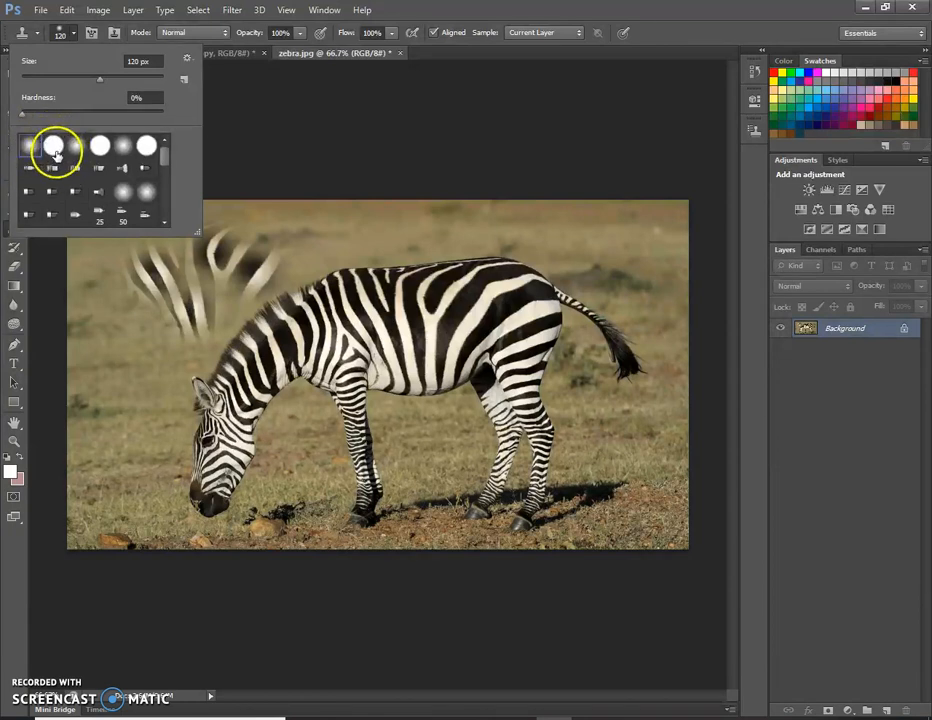
{"action": "mouse_move", "coordinate": [24, 120]}
{"action": "left_mouse_down"}
{"action": "mouse_move", "coordinate": [33, 119]}
{"action": "mouse_move", "coordinate": [16, 118]}
{"action": "left_mouse_up"}
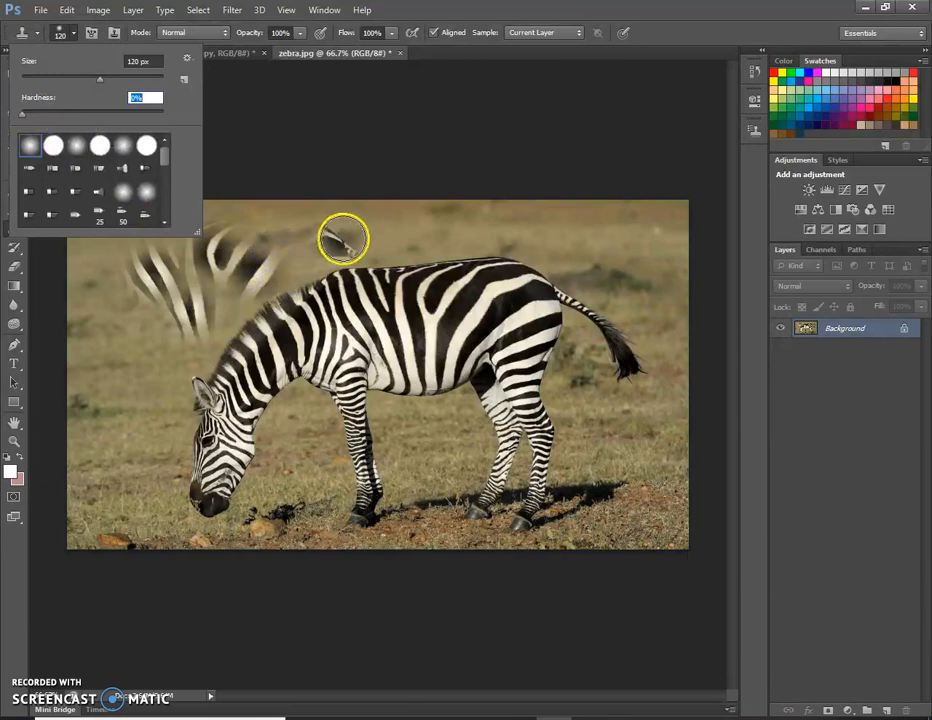
{"action": "mouse_move", "coordinate": [99, 79]}
{"action": "left_mouse_down"}
{"action": "mouse_move", "coordinate": [81, 80]}
{"action": "mouse_move", "coordinate": [92, 80]}
{"action": "left_mouse_up"}
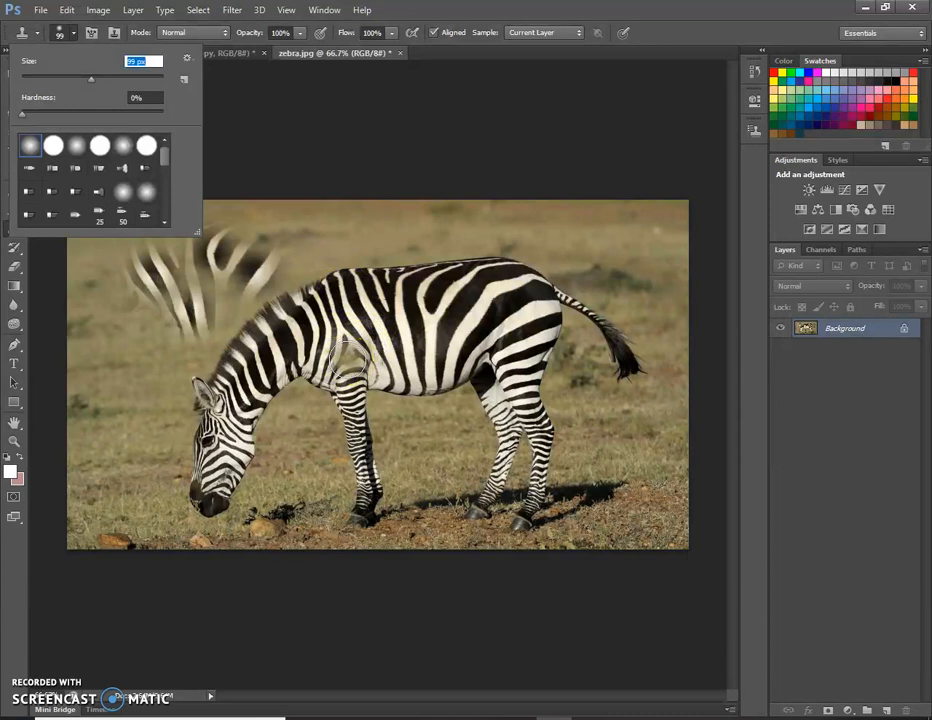
Sample stripes near the zebra's front shoulder and try cloning them onto the whale's side in halfdonewhale.psd
{"action": "left_click", "coordinate": [347, 359], "text": "alt"}
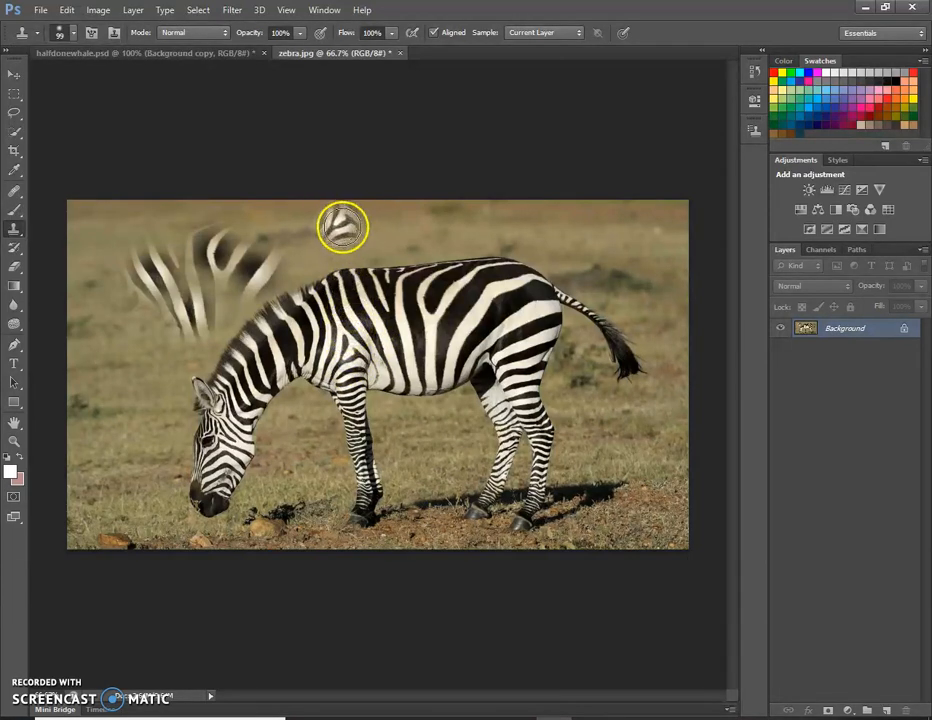
{"action": "left_click", "coordinate": [171, 54]}
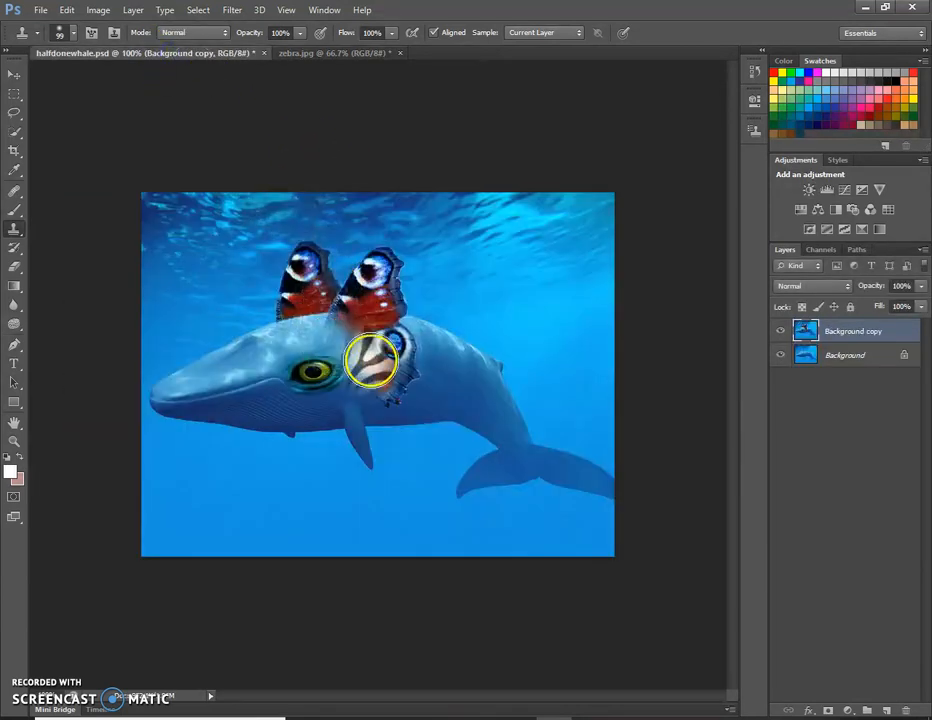
{"action": "mouse_move", "coordinate": [437, 344]}
{"action": "left_mouse_down"}
{"action": "mouse_move", "coordinate": [489, 360]}
{"action": "mouse_move", "coordinate": [434, 359]}
{"action": "mouse_move", "coordinate": [474, 339]}
{"action": "mouse_move", "coordinate": [438, 370]}
{"action": "mouse_move", "coordinate": [455, 326]}
{"action": "mouse_move", "coordinate": [442, 373]}
{"action": "left_mouse_up"}
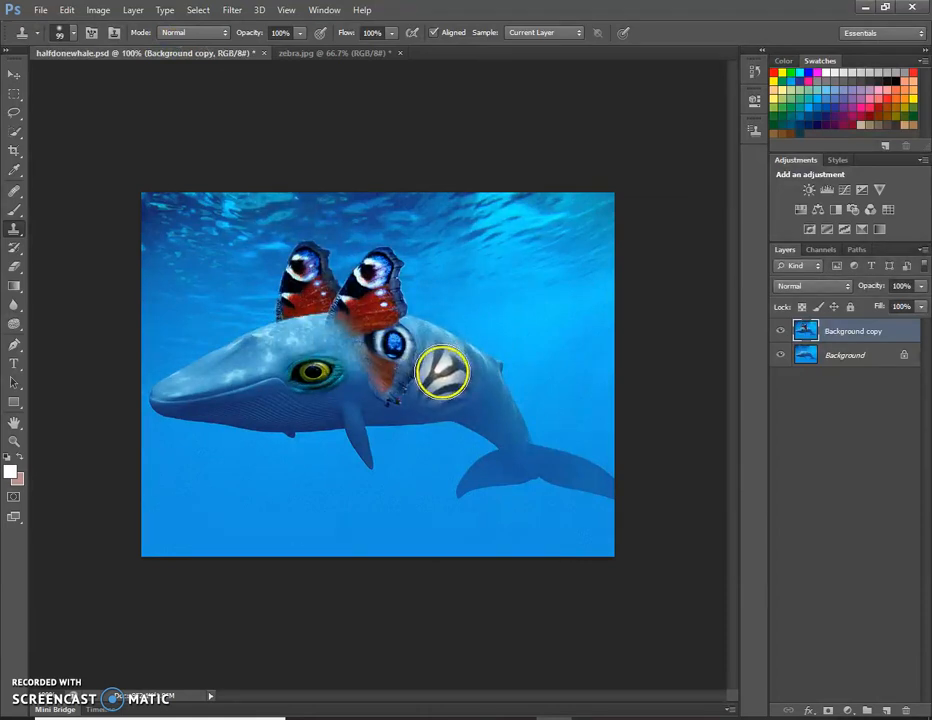
Reduce the clone brush size to 76 px
{"action": "left_click", "coordinate": [74, 35]}
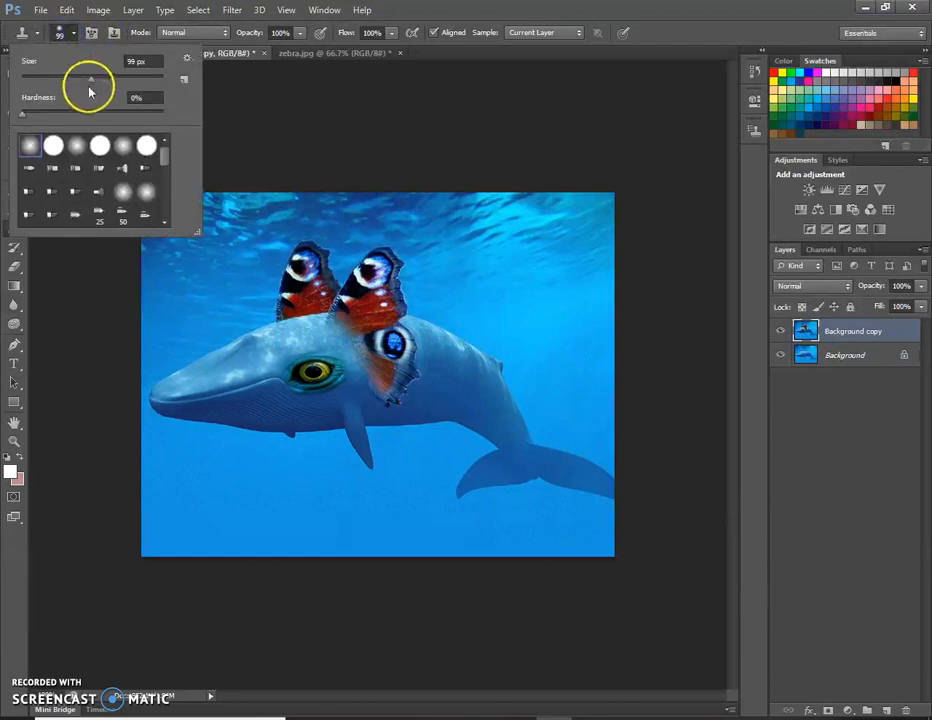
{"action": "left_click_drag", "start_coordinate": [89, 82], "coordinate": [89, 84]}
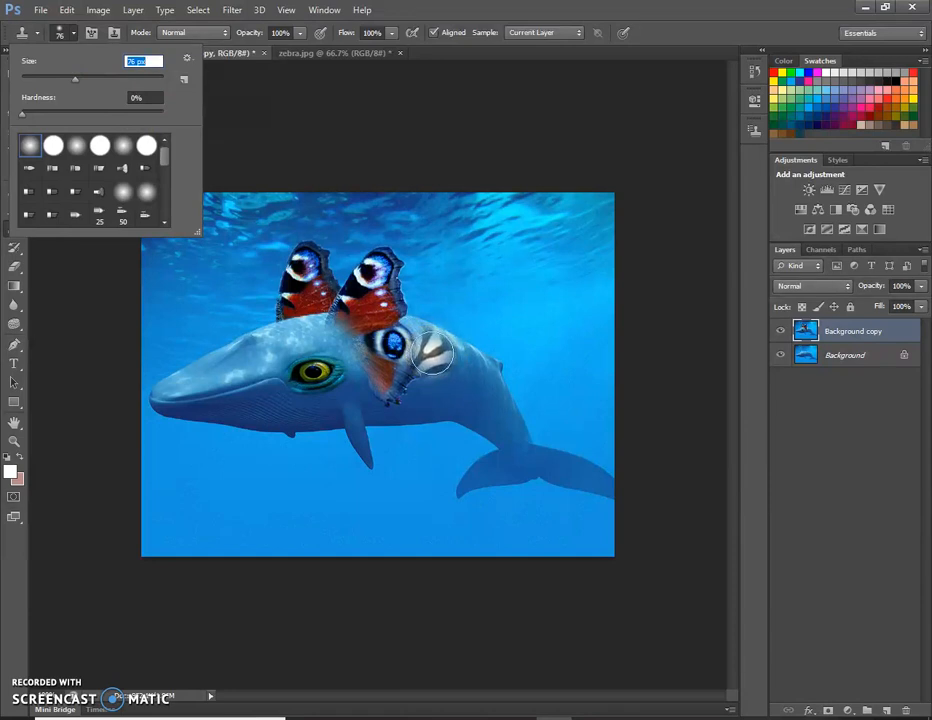
{"action": "left_click", "coordinate": [76, 33]}
Try cloning zebra stripes over the lower wing and whale's side on the Background copy layer, undoing the strokes
{"action": "left_click_drag", "start_coordinate": [500, 405], "coordinate": [483, 449]}
{"action": "key", "text": "ctrl+z"}
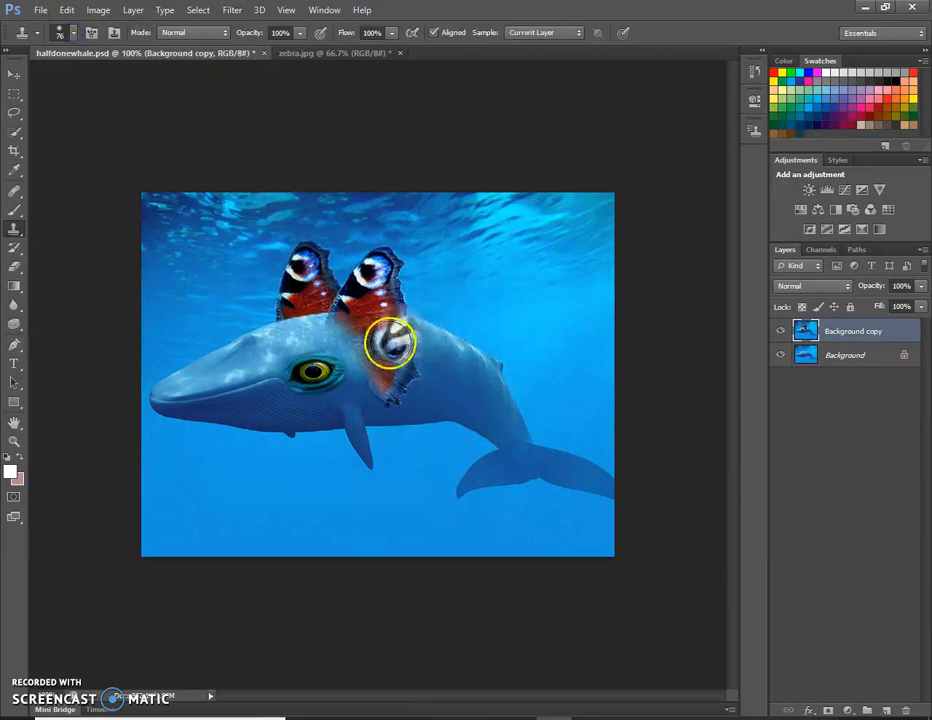
{"action": "mouse_move", "coordinate": [399, 356]}
{"action": "left_mouse_down"}
{"action": "mouse_move", "coordinate": [412, 358]}
{"action": "mouse_move", "coordinate": [418, 343]}
{"action": "left_mouse_up"}
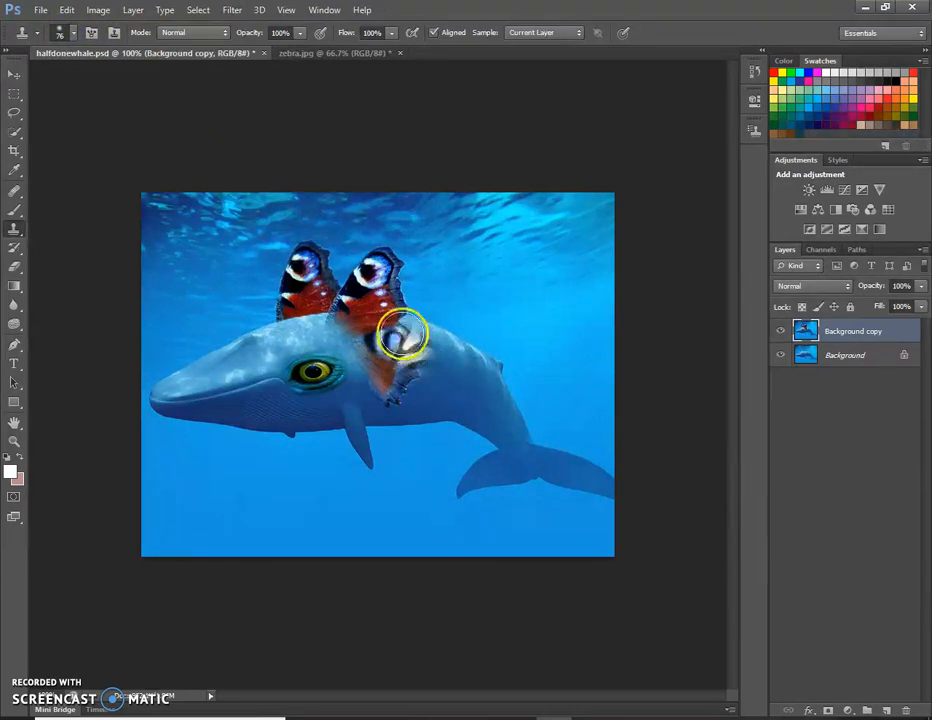
{"action": "mouse_move", "coordinate": [410, 340]}
{"action": "left_mouse_down"}
{"action": "mouse_move", "coordinate": [410, 350]}
{"action": "mouse_move", "coordinate": [446, 369]}
{"action": "left_mouse_up"}
{"action": "key", "text": "ctrl+z"}
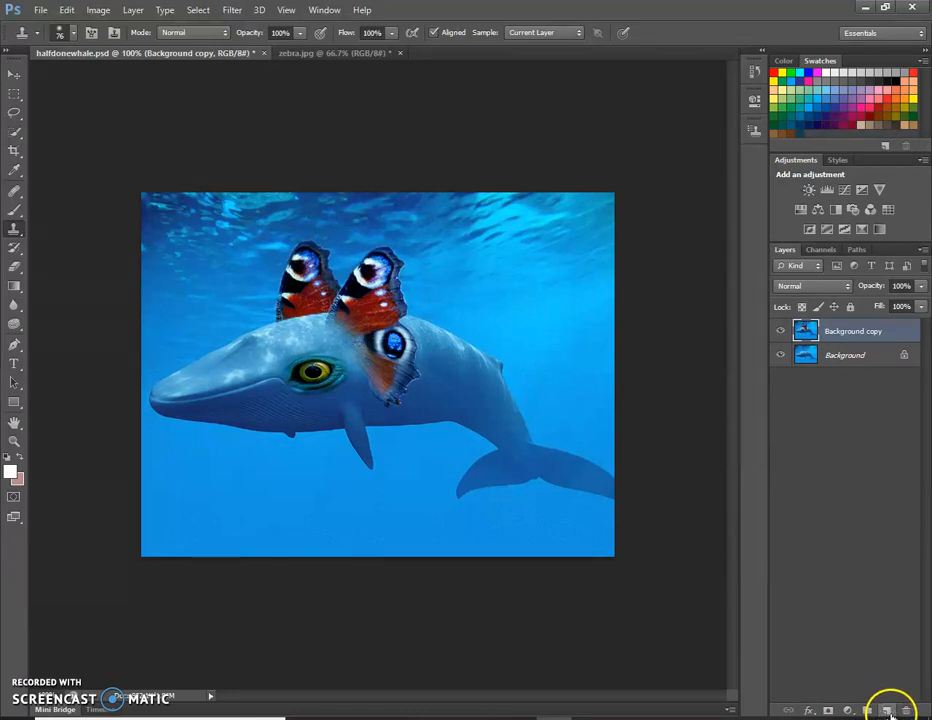
Add a new layer above Background copy and clone zebra stripes onto the whale's back beside the lower wing
{"action": "left_click", "coordinate": [887, 711]}
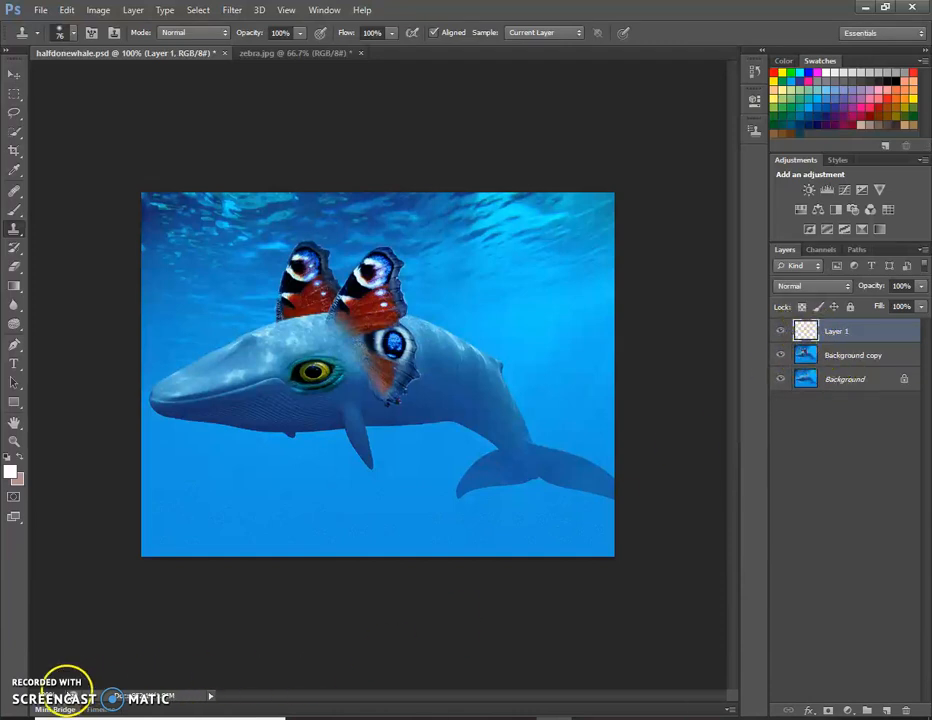
{"action": "left_click", "coordinate": [441, 352]}
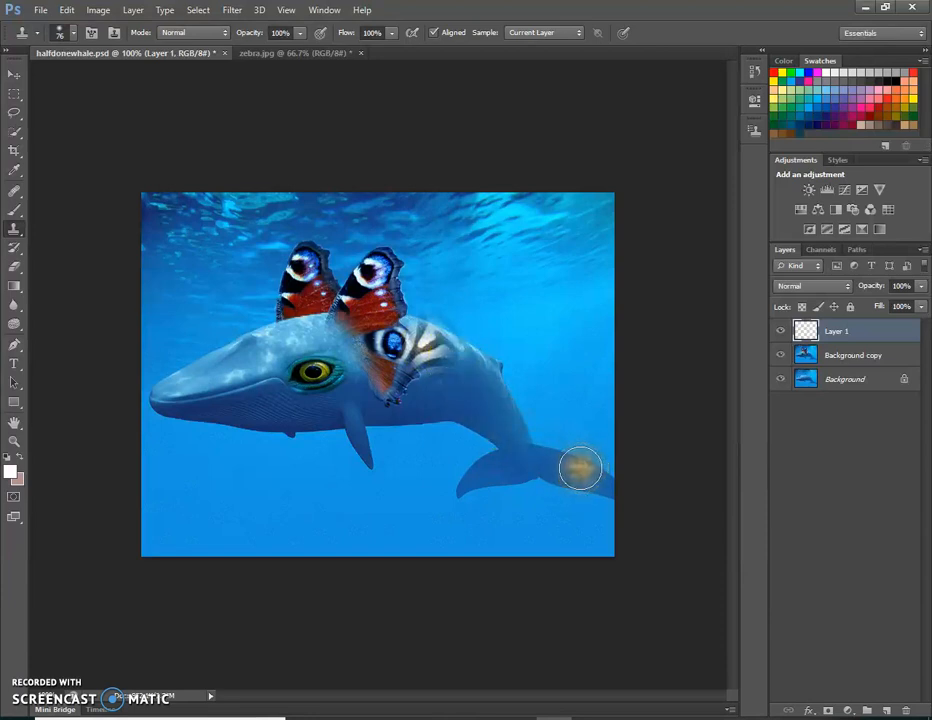
{"action": "left_click", "coordinate": [475, 380]}
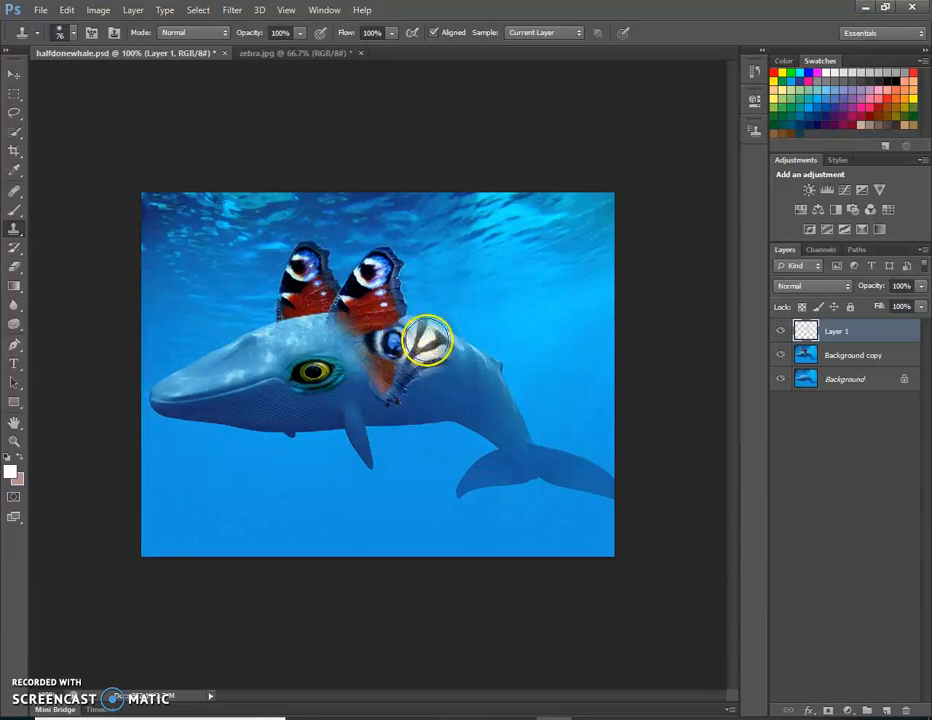
Resample stripes from zebra.jpg, set the clone brush to 55 px and extend the striping along the whale's side
{"action": "left_click", "coordinate": [302, 53]}
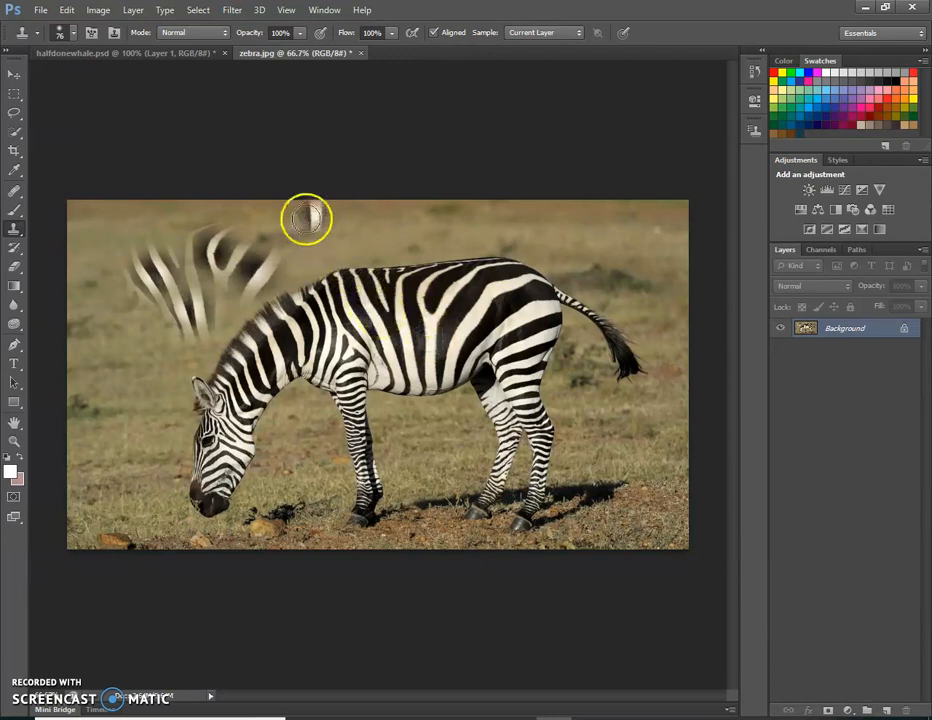
{"action": "left_click", "coordinate": [200, 54]}
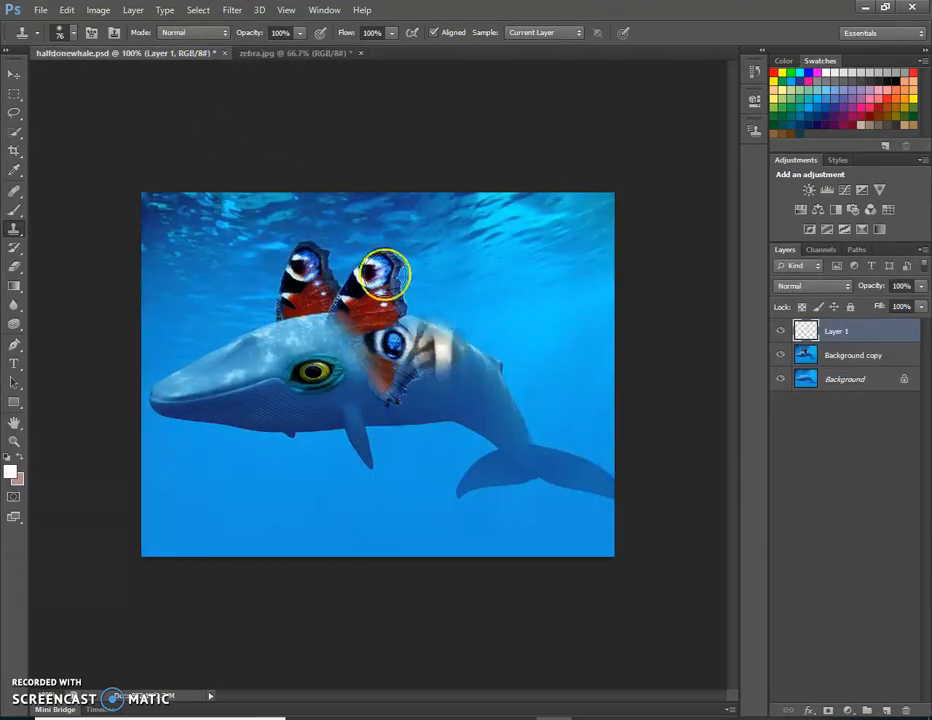
{"action": "left_click", "coordinate": [73, 34]}
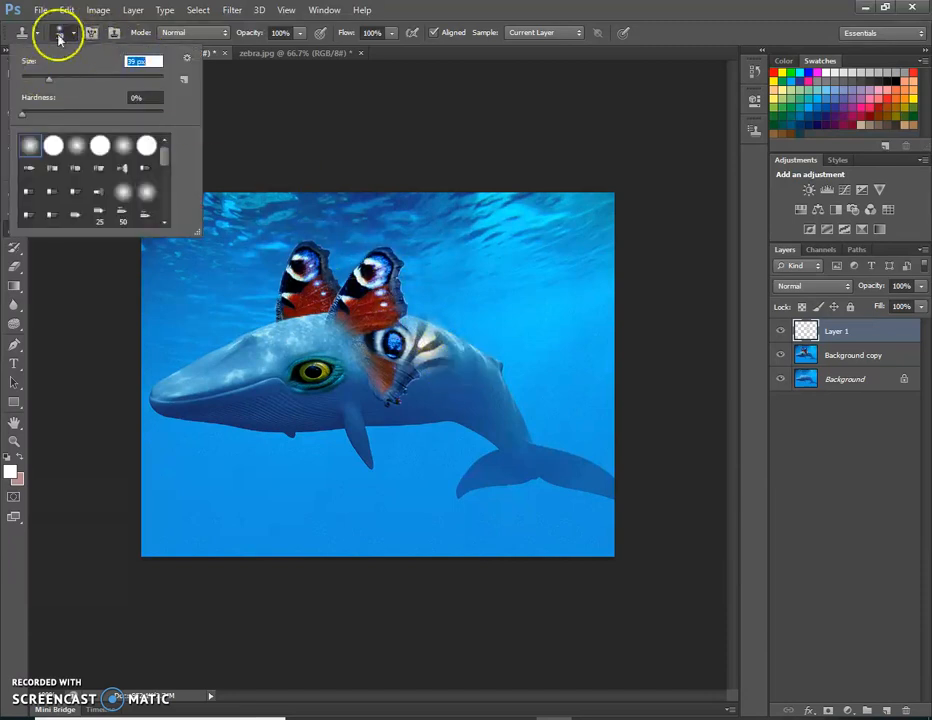
{"action": "left_click", "coordinate": [460, 370]}
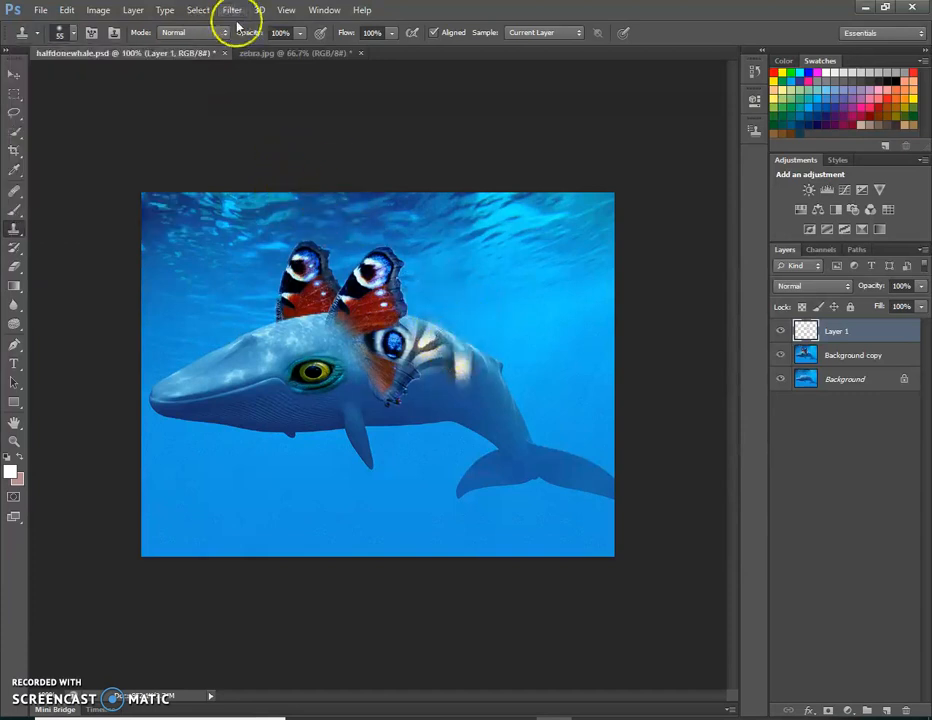
Resample stripes from zebra.jpg and clone them onto the whale's lower side, beneath the existing striping on Layer 1
{"action": "left_click", "coordinate": [262, 53]}
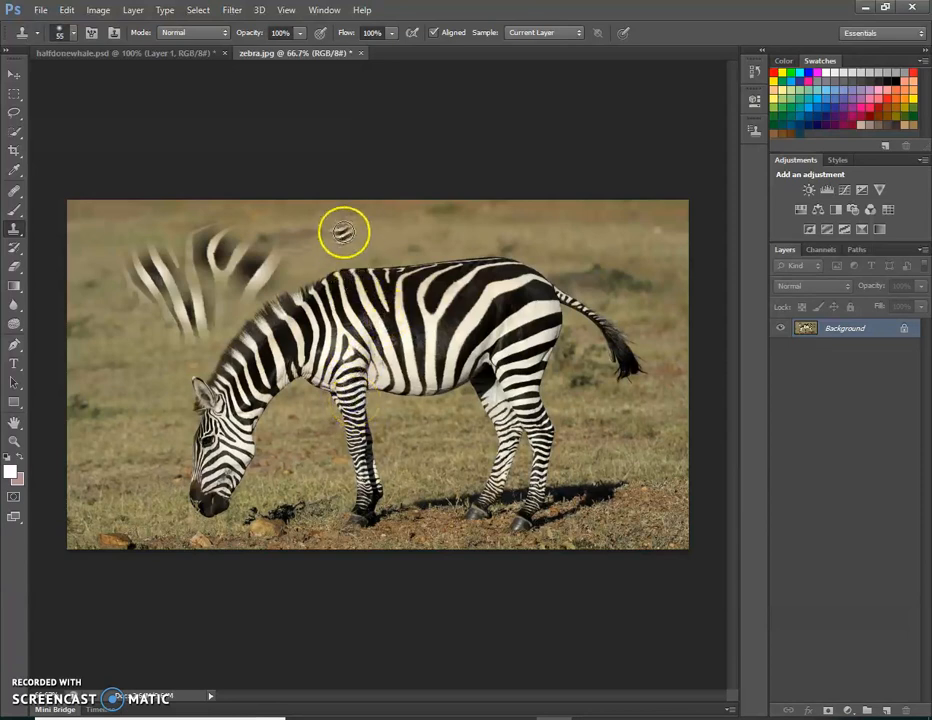
{"action": "left_click", "coordinate": [183, 53]}
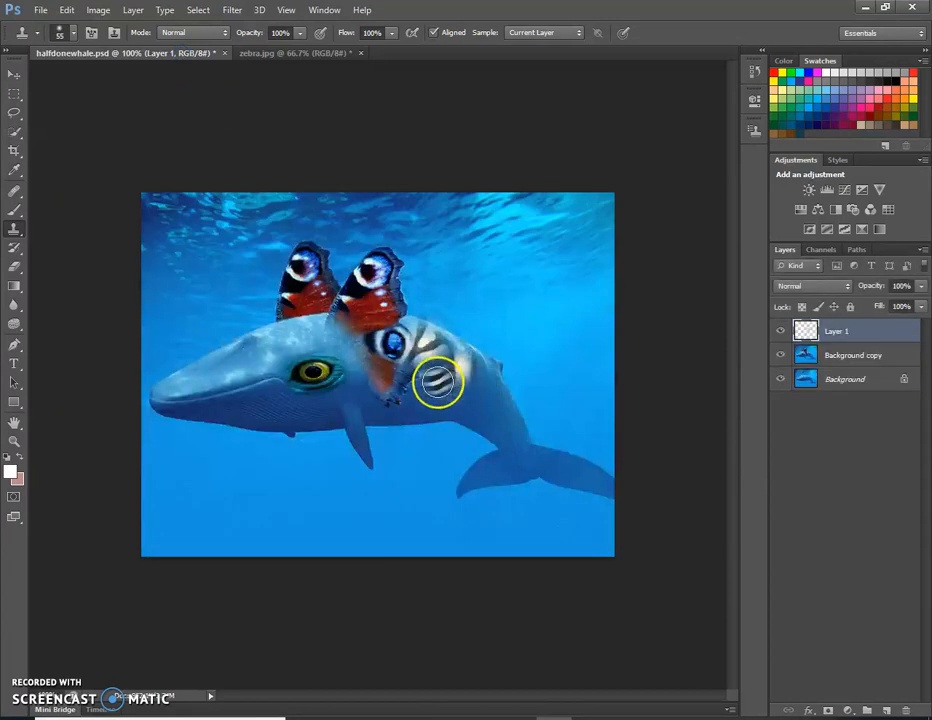
{"action": "left_click", "coordinate": [449, 382]}
{"action": "left_click_drag", "start_coordinate": [449, 382], "coordinate": [455, 381]}
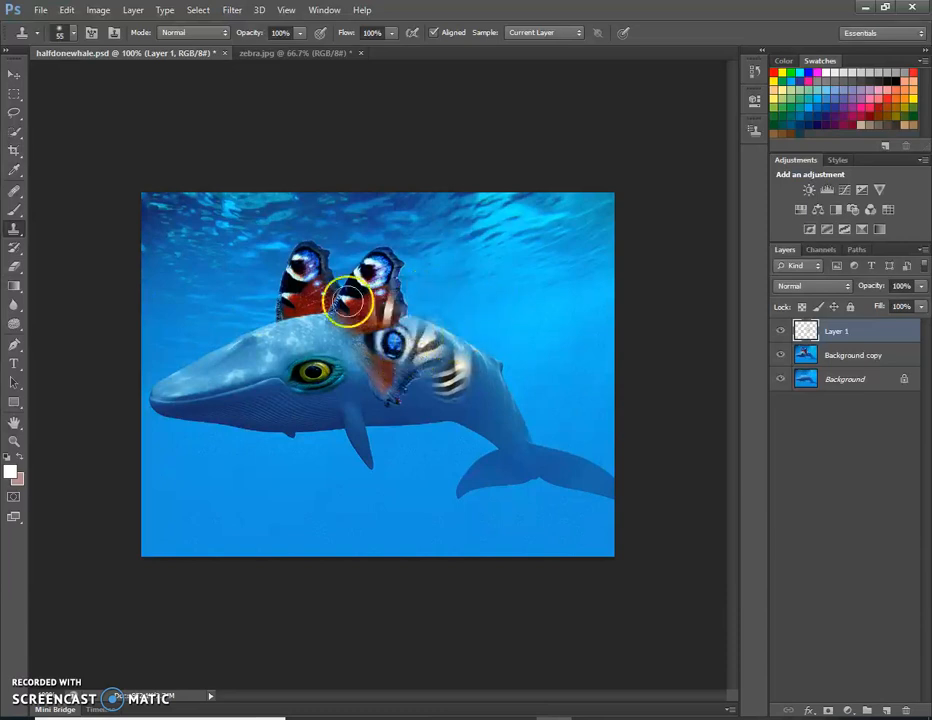
Erase the stripes overlapping the lower wing at 100% eraser opacity and soften the stripes' outer edges at 16% opacity
{"action": "left_click", "coordinate": [13, 268]}
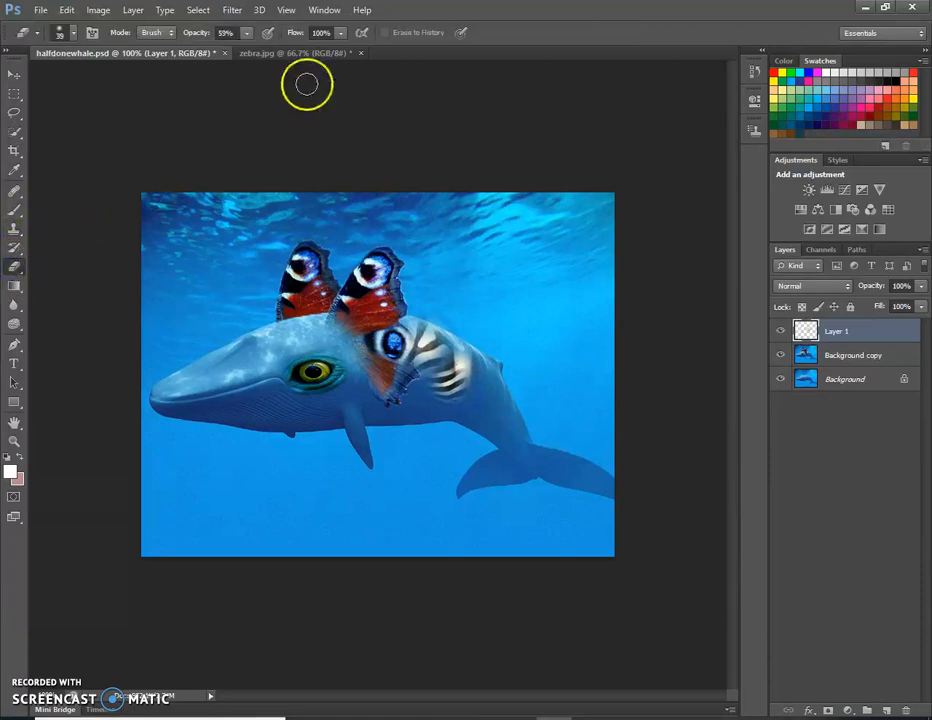
{"action": "left_click", "coordinate": [246, 33]}
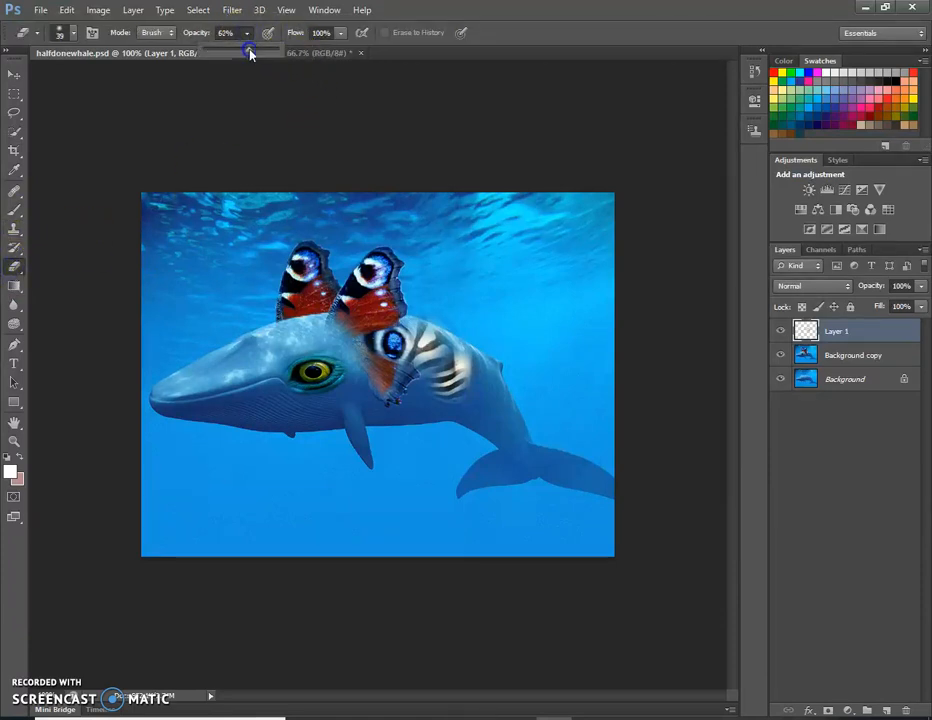
{"action": "left_click", "coordinate": [419, 306]}
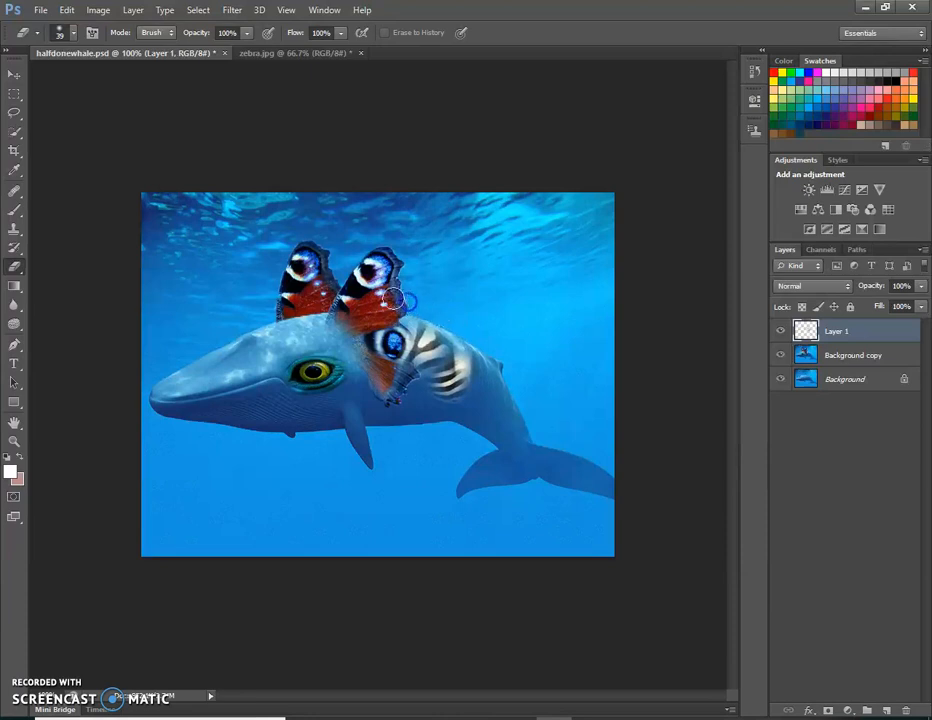
{"action": "left_click_drag", "start_coordinate": [363, 329], "coordinate": [396, 335]}
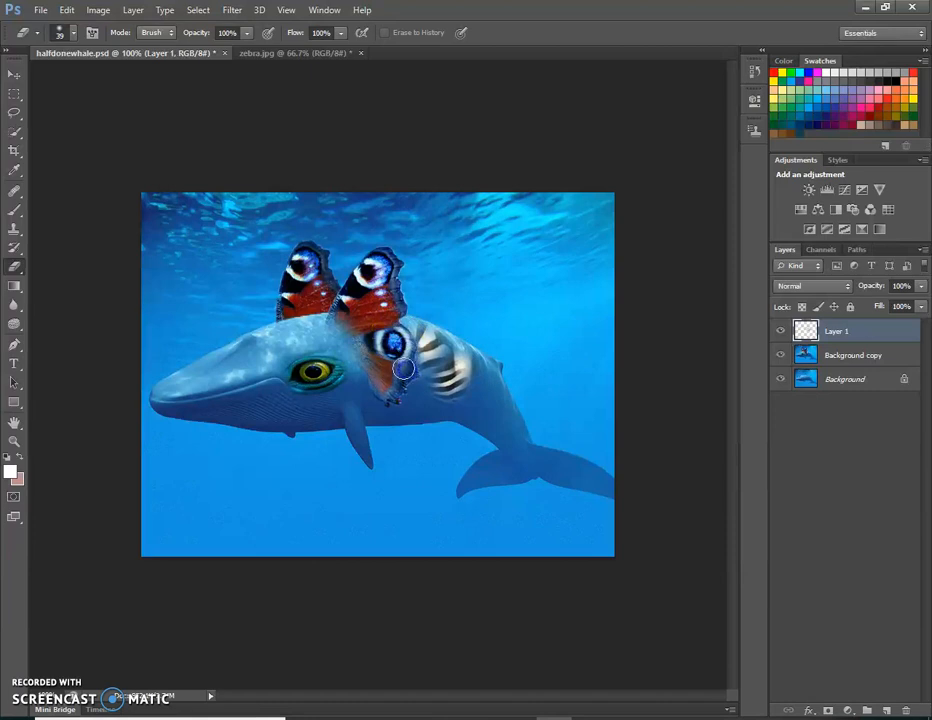
{"action": "mouse_move", "coordinate": [365, 297]}
{"action": "left_mouse_down"}
{"action": "mouse_move", "coordinate": [364, 312]}
{"action": "mouse_move", "coordinate": [416, 395]}
{"action": "mouse_move", "coordinate": [456, 389]}
{"action": "mouse_move", "coordinate": [447, 358]}
{"action": "mouse_move", "coordinate": [462, 374]}
{"action": "mouse_move", "coordinate": [455, 379]}
{"action": "mouse_move", "coordinate": [445, 356]}
{"action": "mouse_move", "coordinate": [462, 365]}
{"action": "left_mouse_up"}
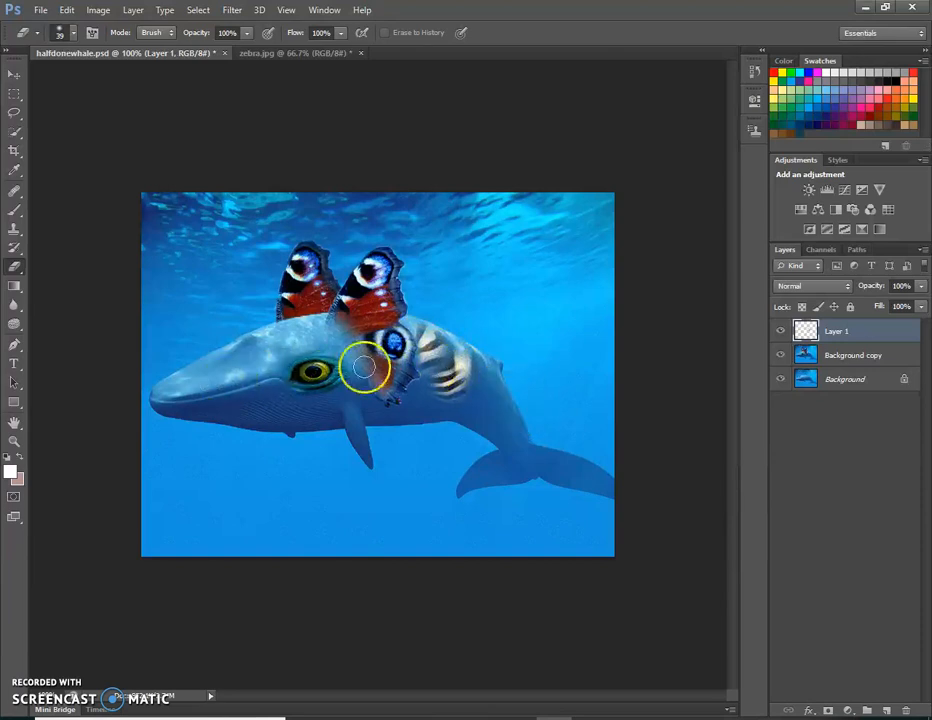
{"action": "left_click", "coordinate": [245, 33]}
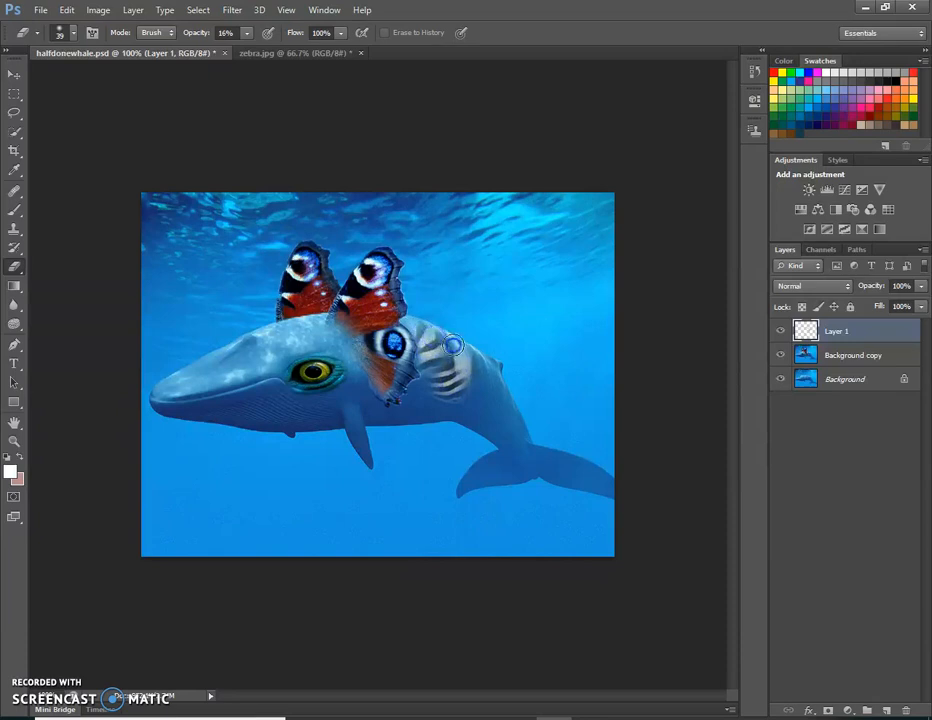
{"action": "mouse_move", "coordinate": [478, 372]}
{"action": "left_mouse_down"}
{"action": "mouse_move", "coordinate": [564, 398]}
{"action": "mouse_move", "coordinate": [489, 289]}
{"action": "mouse_move", "coordinate": [478, 388]}
{"action": "mouse_move", "coordinate": [424, 358]}
{"action": "mouse_move", "coordinate": [462, 346]}
{"action": "mouse_move", "coordinate": [444, 395]}
{"action": "mouse_move", "coordinate": [427, 329]}
{"action": "mouse_move", "coordinate": [424, 370]}
{"action": "left_mouse_up"}
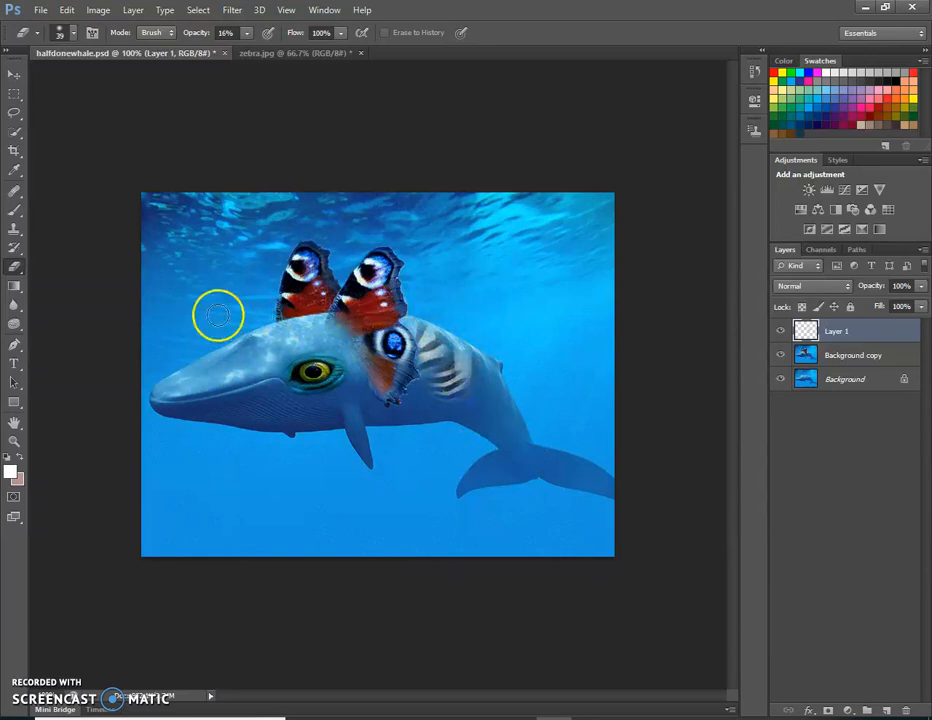
Set the eraser brush size to 68 px and return to the whale document
{"action": "left_click", "coordinate": [290, 53]}
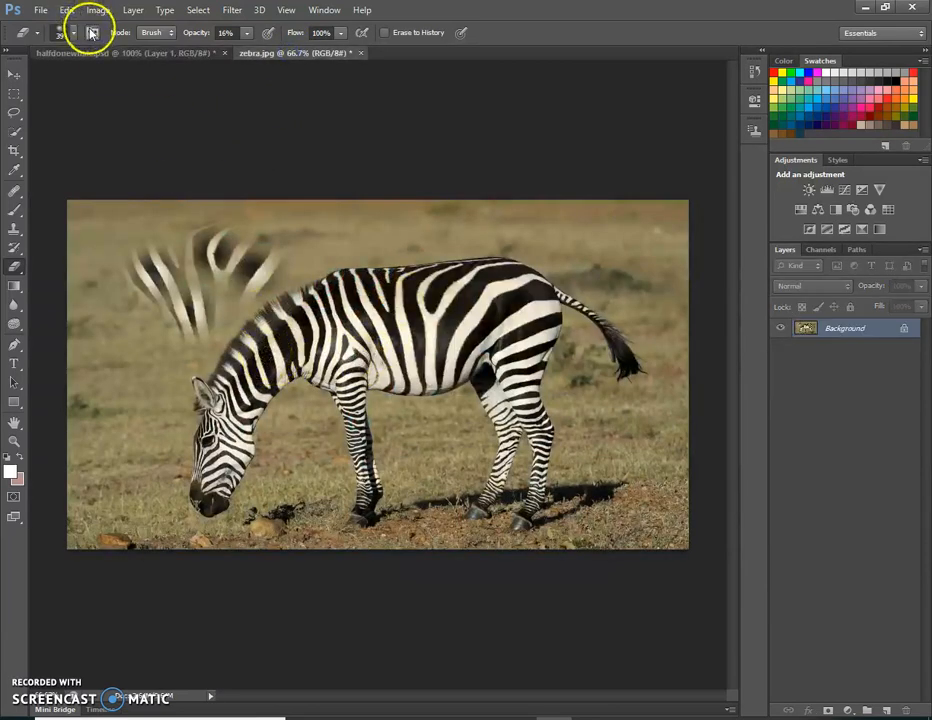
{"action": "left_click", "coordinate": [64, 33]}
{"action": "left_click", "coordinate": [52, 79]}
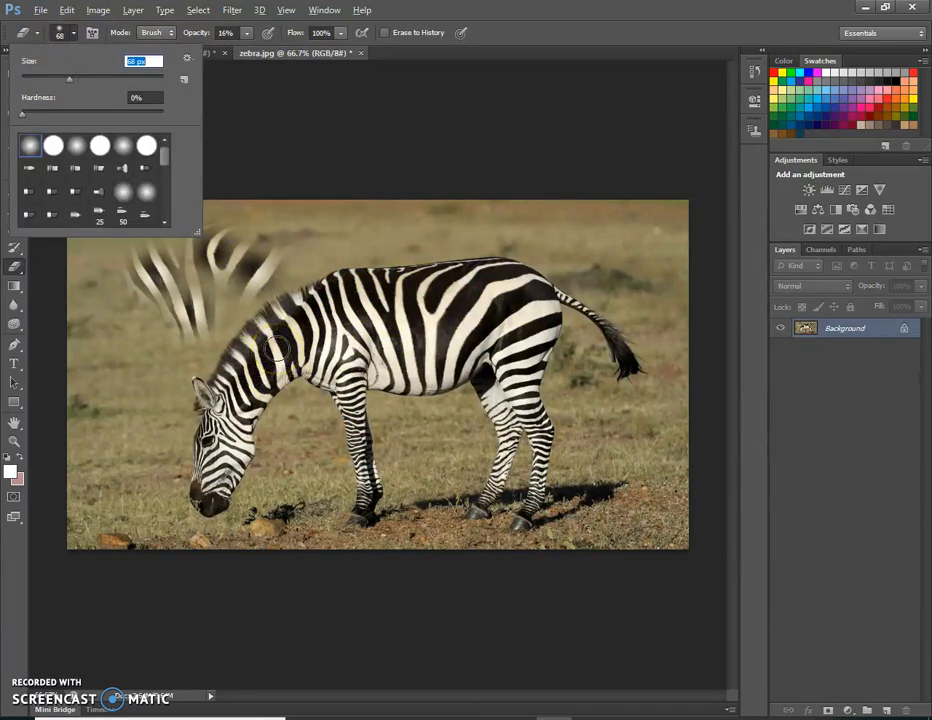
{"action": "key", "text": "Return"}
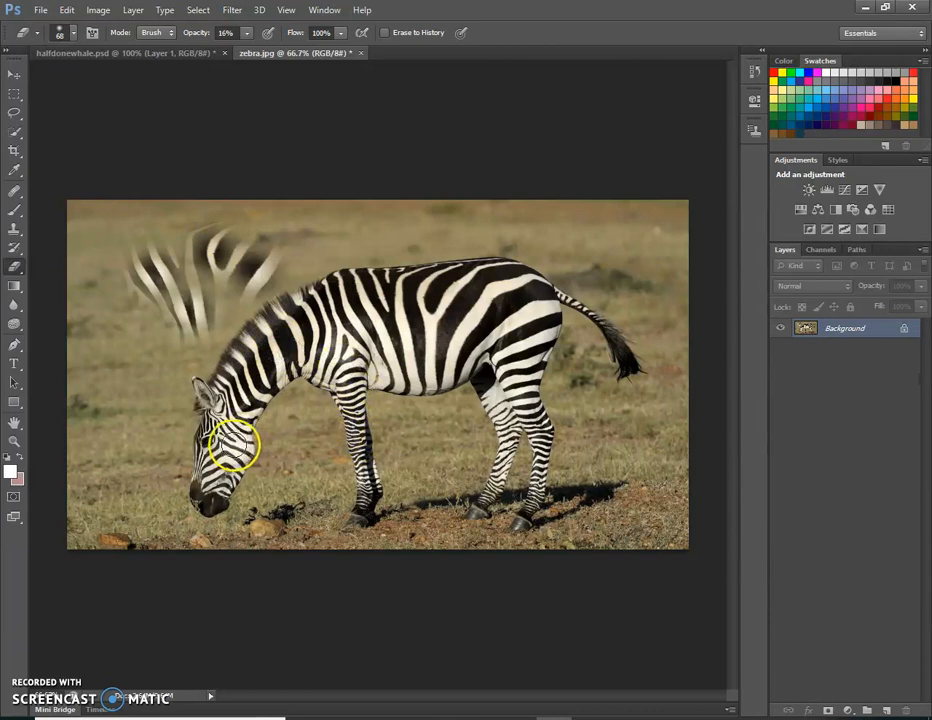
{"action": "left_click", "coordinate": [150, 52]}
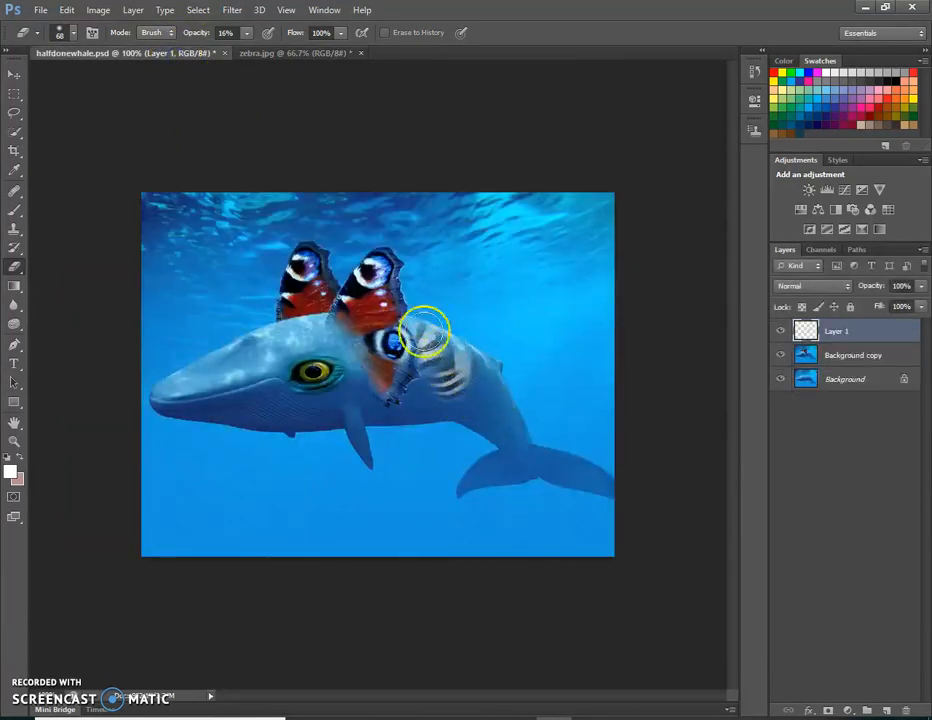
Sample the stripes on the zebra's face with the Clone Stamp and clone them onto the whale's head above the eye
{"action": "left_click", "coordinate": [259, 53]}
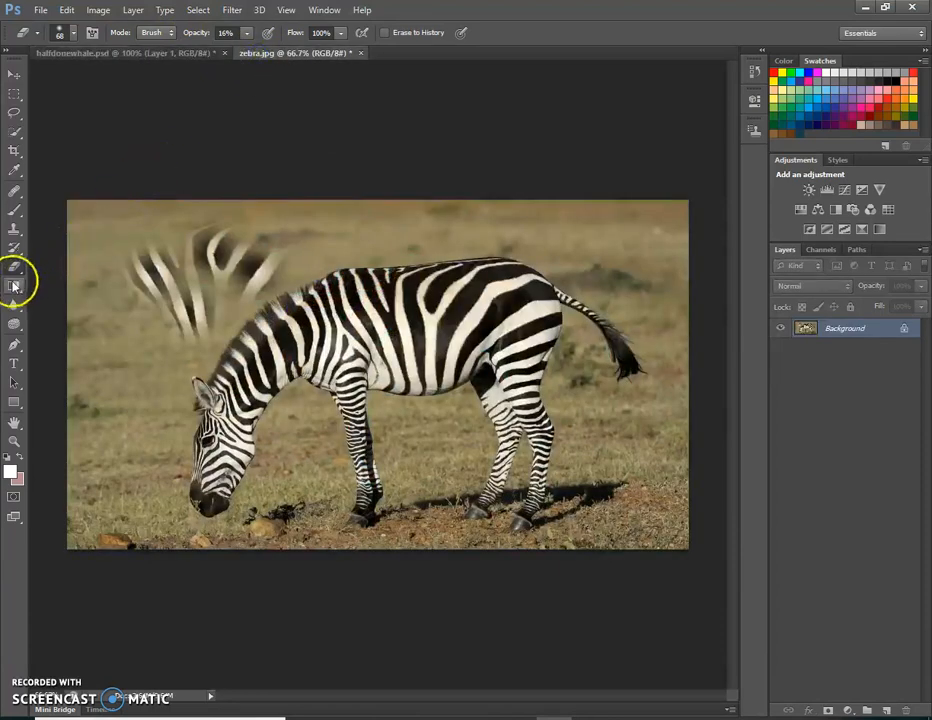
{"action": "left_click", "coordinate": [13, 229]}
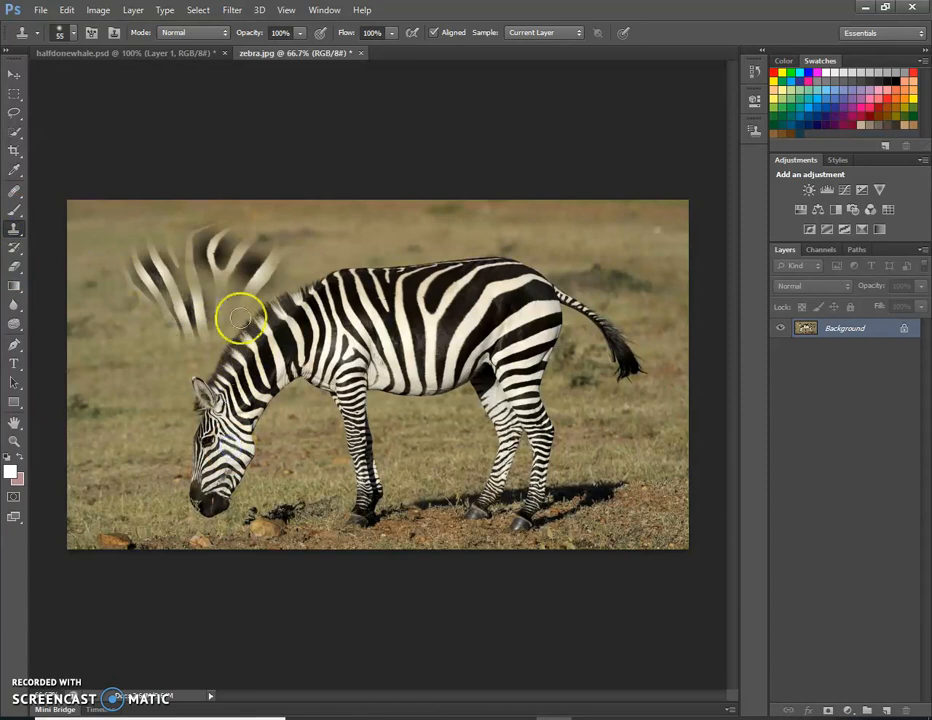
{"action": "left_click", "coordinate": [170, 53]}
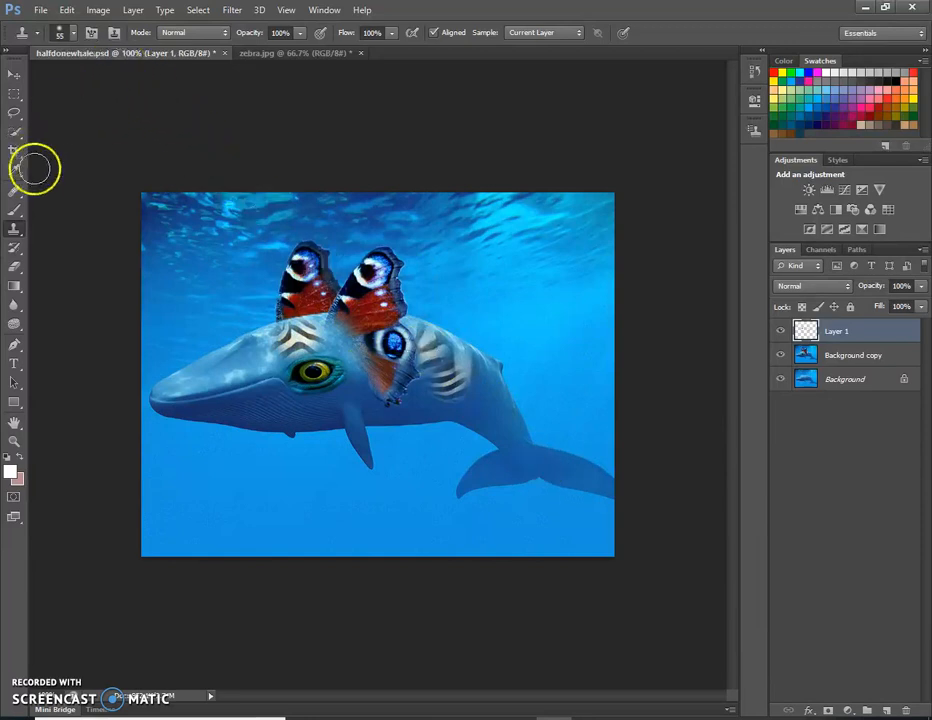
Soften the edges of the stripes above the whale's eye with the Eraser at 16% opacity
{"action": "left_click", "coordinate": [14, 267]}
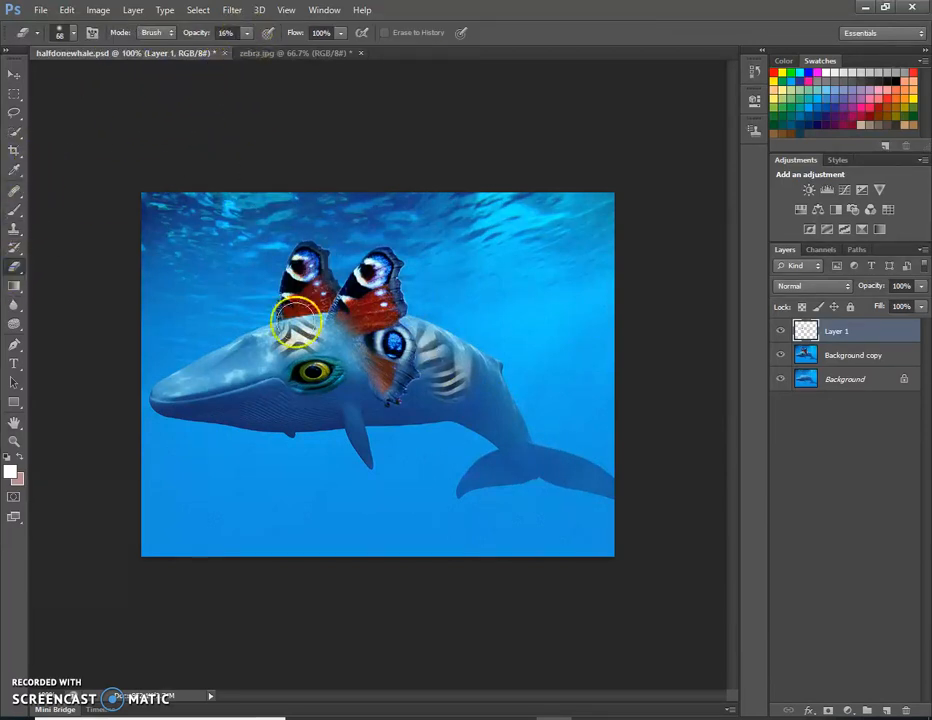